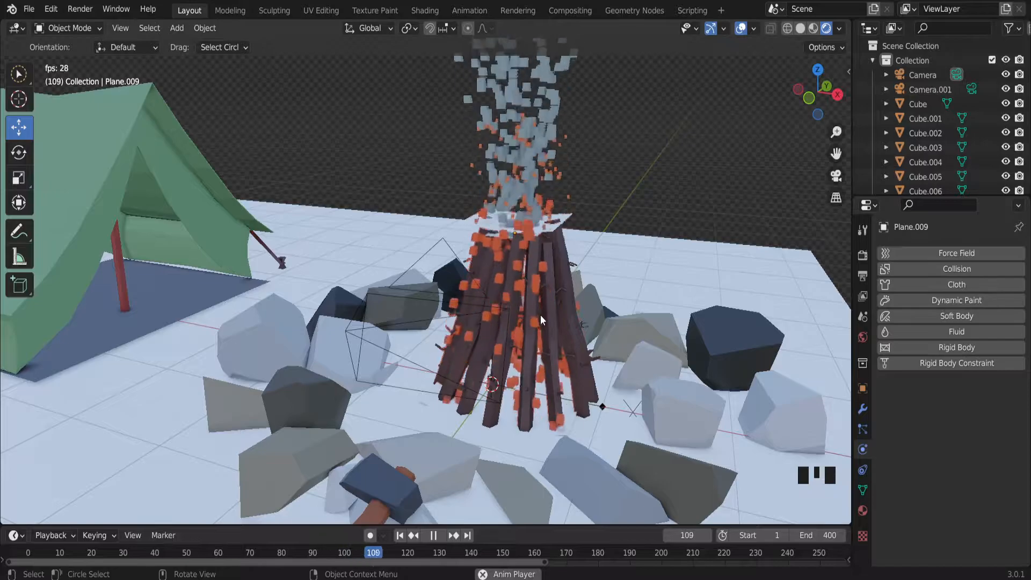
# - Examine the playing campfire particle animation, including the embers around the logs and the smoke above them
pyautogui.scroll(-5, 513, 187)
pyautogui.scroll(3, 520, 174)
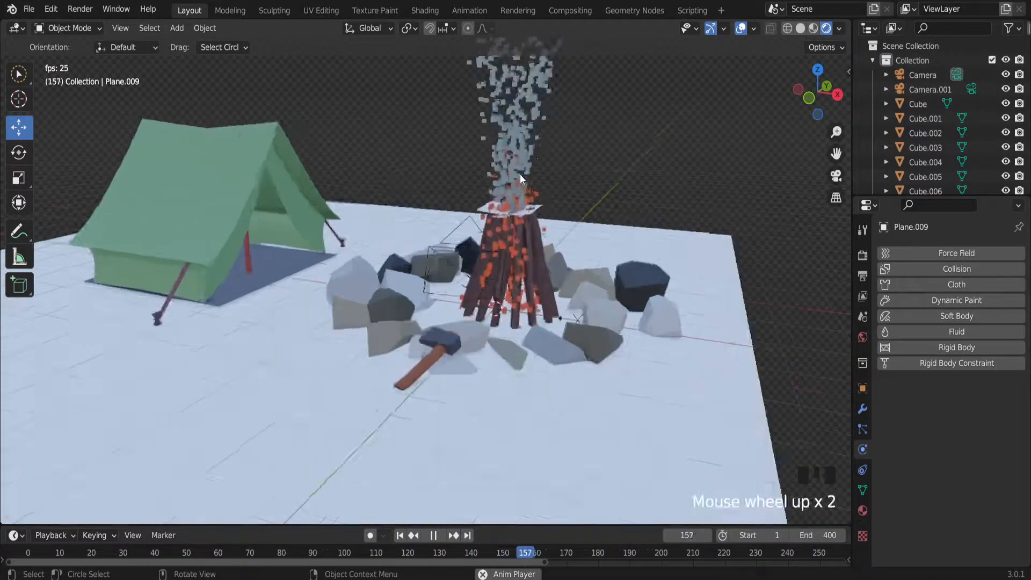
pyautogui.scroll(-3, 515, 204)
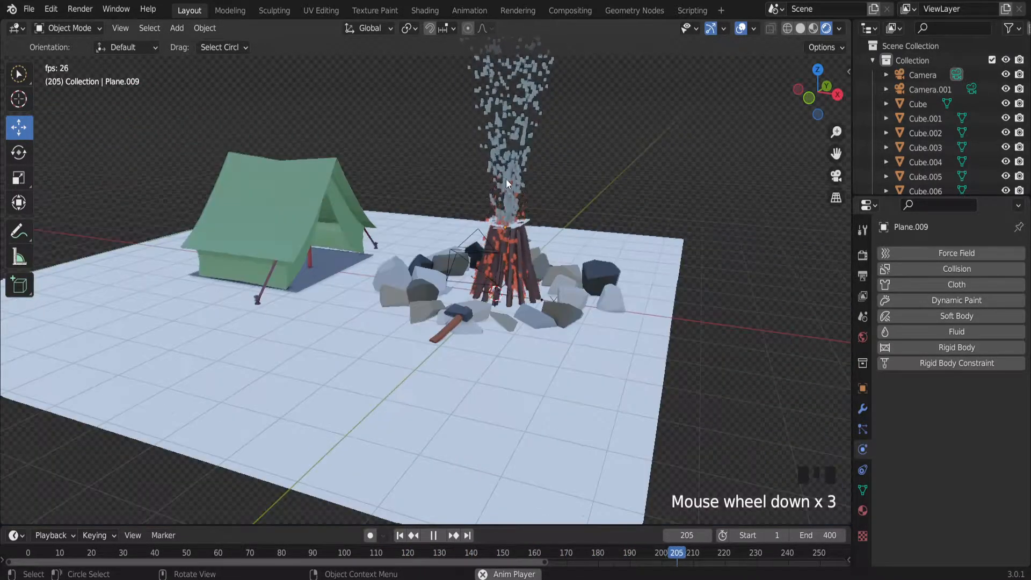
pyautogui.scroll(4, 523, 168)
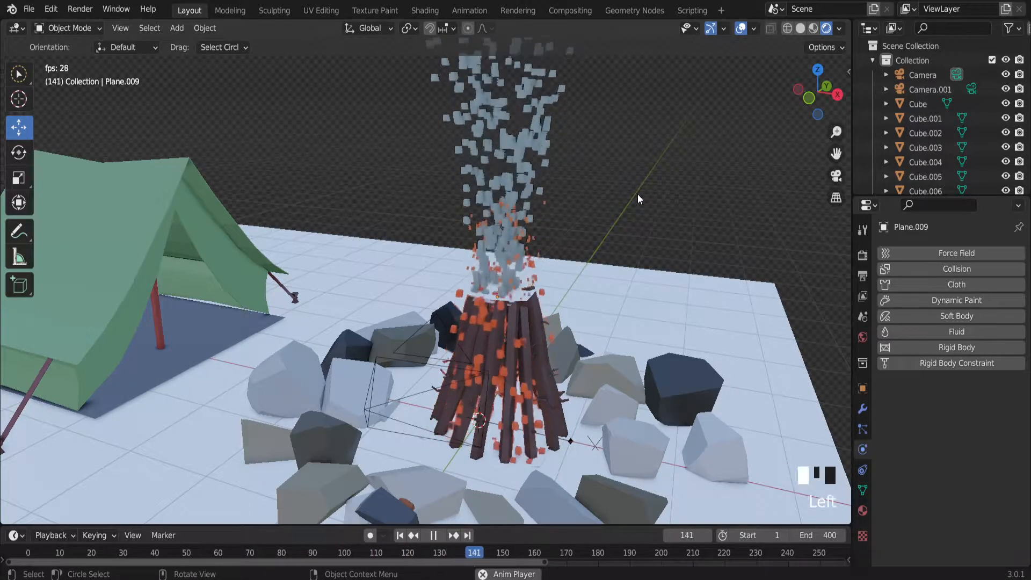
pyautogui.scroll(2, 555, 407)
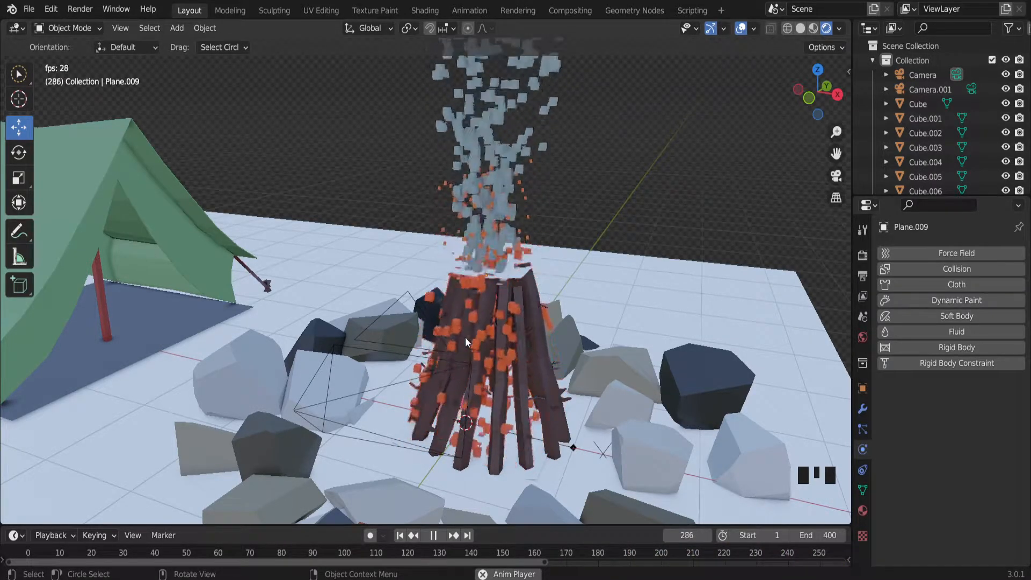
pyautogui.scroll(2, 522, 309)
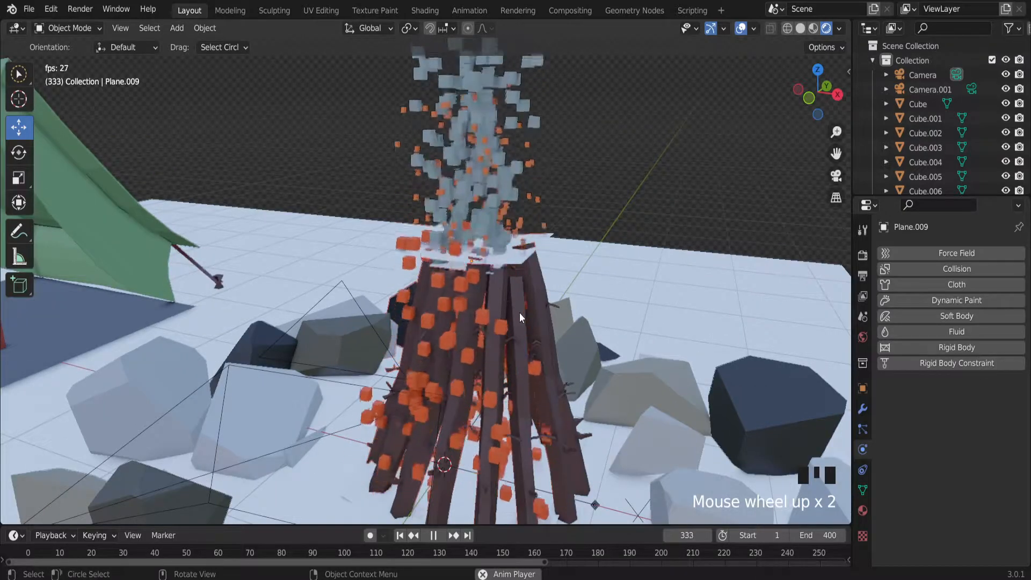
pyautogui.moveTo(502, 308)
pyautogui.mouseDown(button='middle')
pyautogui.moveTo(491, 315)
pyautogui.moveTo(566, 295)
pyautogui.moveTo(503, 301)
pyautogui.mouseUp(button='middle')
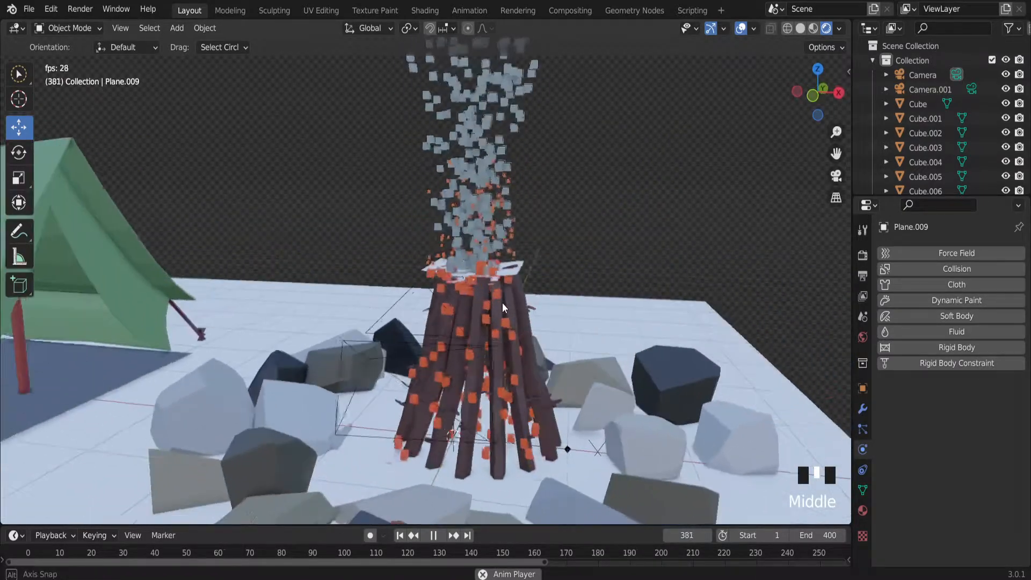
# - Move the flame emitter plane from the base of the logs into the open space above the rocks
pyautogui.click(477, 452)
pyautogui.click(485, 460)
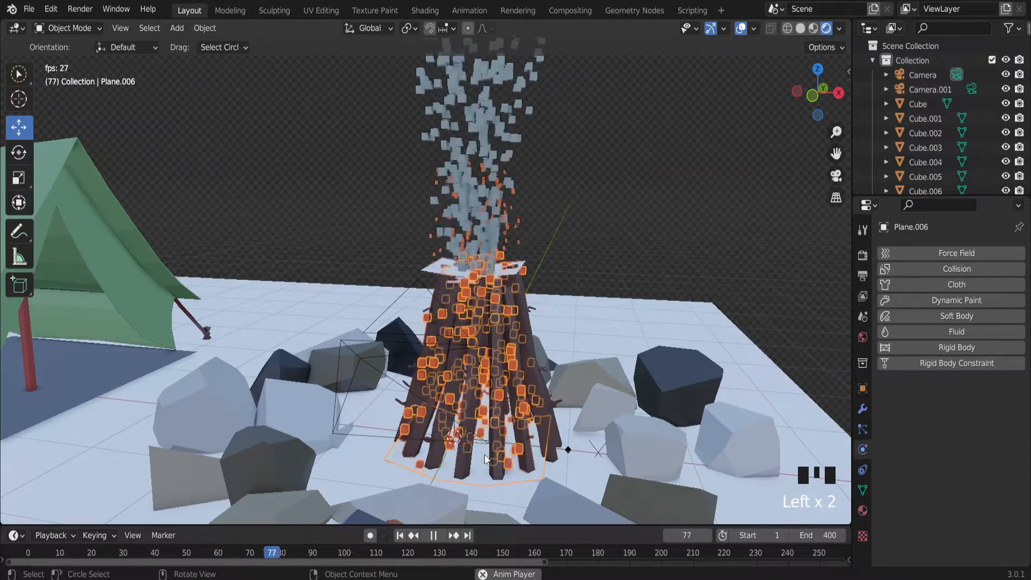
pyautogui.press('g')
pyautogui.click(343, 235)
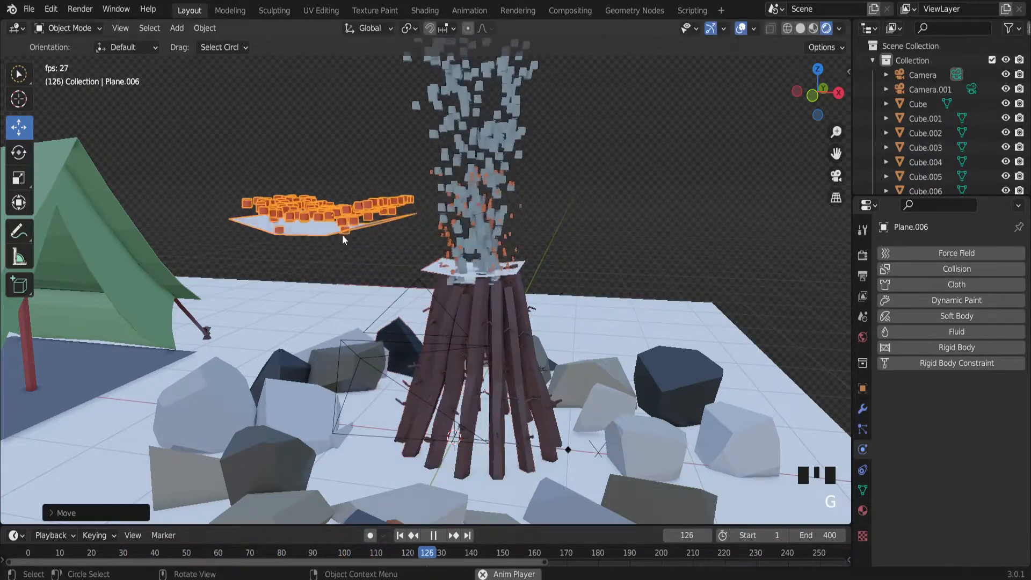
# - Inspect the lower flame emitter's bent plane mesh in Edit Mode and its particle stream in Object Mode
pyautogui.moveTo(343, 234); pyautogui.dragTo(374, 253, button='middle')
pyautogui.scroll(-1, 332, 279)
pyautogui.scroll(2, 277, 242)
pyautogui.scroll(-1, 294, 239)
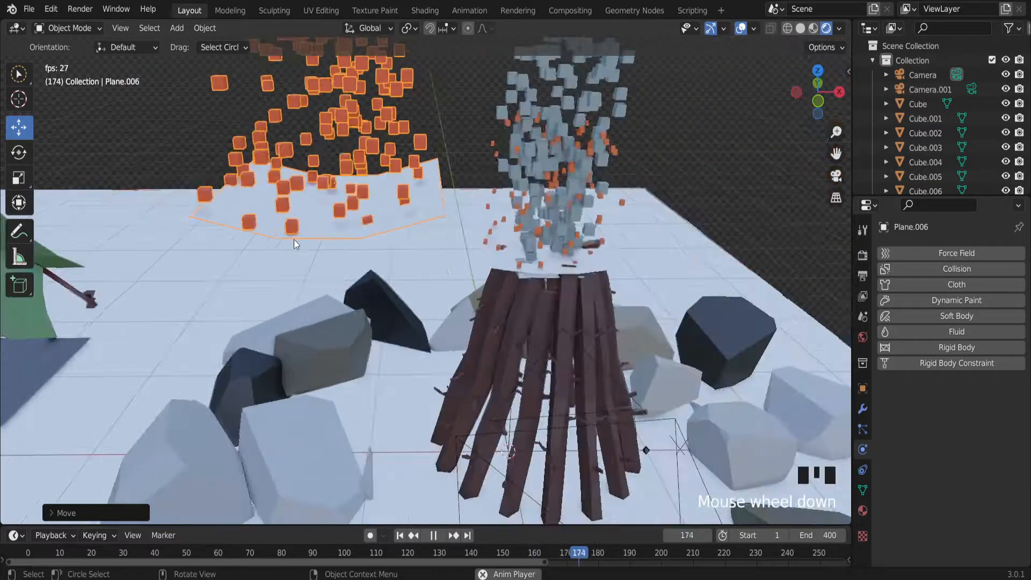
pyautogui.scroll(-1, 295, 240)
pyautogui.press('Tab')
pyautogui.scroll(2, 328, 204)
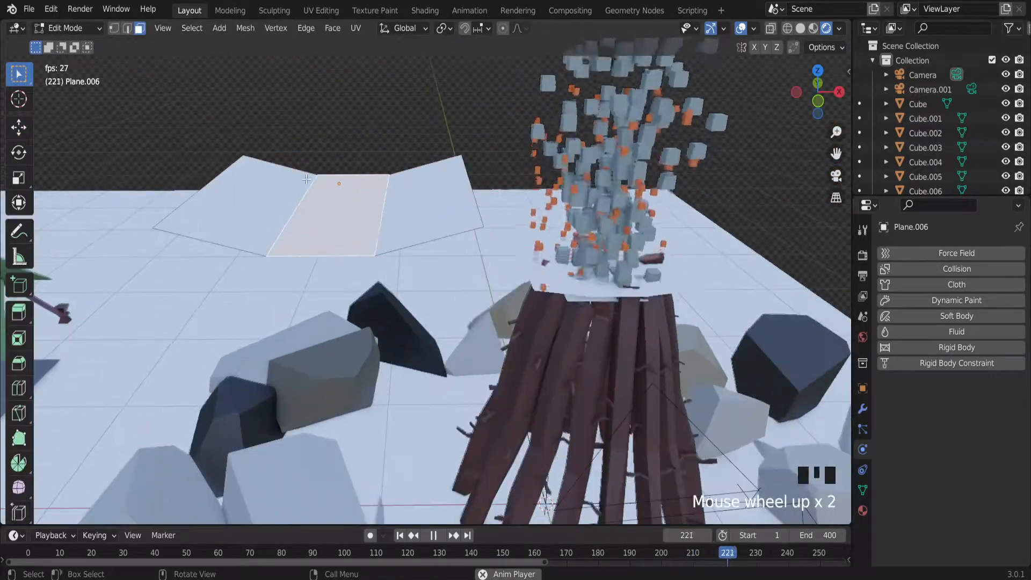
pyautogui.scroll(-1, 306, 180)
pyautogui.moveTo(343, 200)
pyautogui.mouseDown(button='middle')
pyautogui.moveTo(347, 163)
pyautogui.moveTo(345, 180)
pyautogui.mouseUp(button='middle')
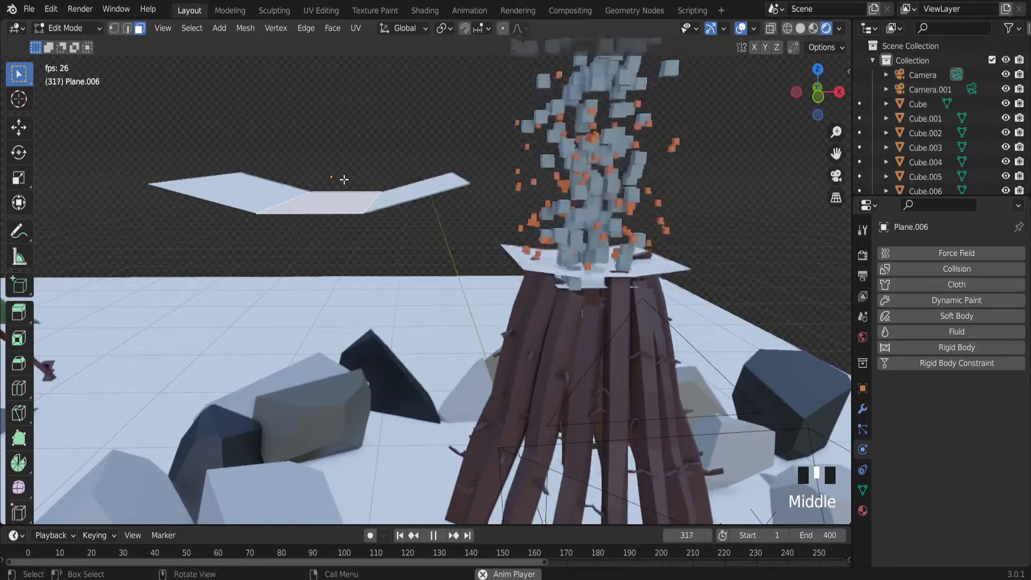
pyautogui.press('Tab')
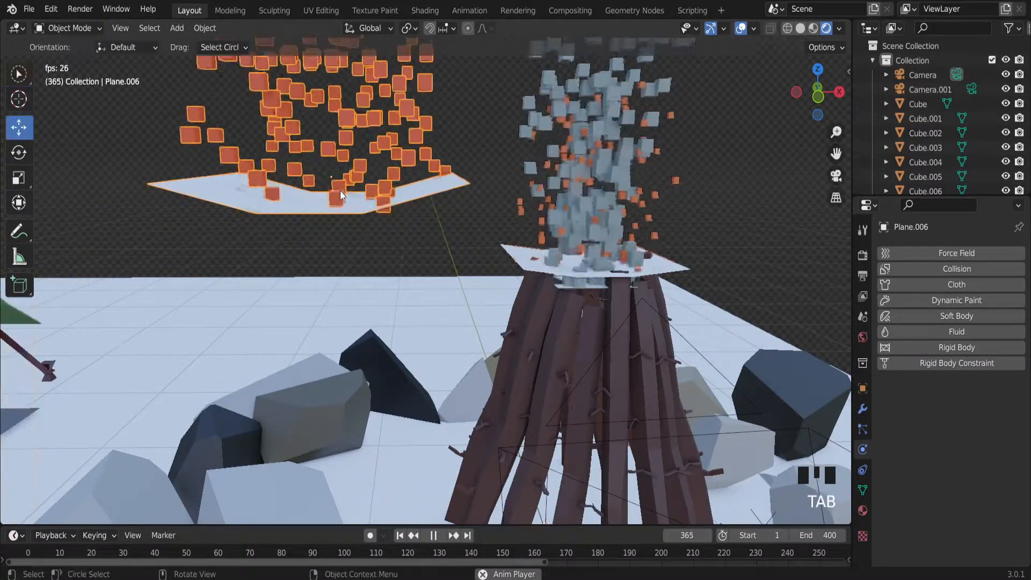
pyautogui.scroll(-8, 341, 191)
pyautogui.scroll(5, 331, 133)
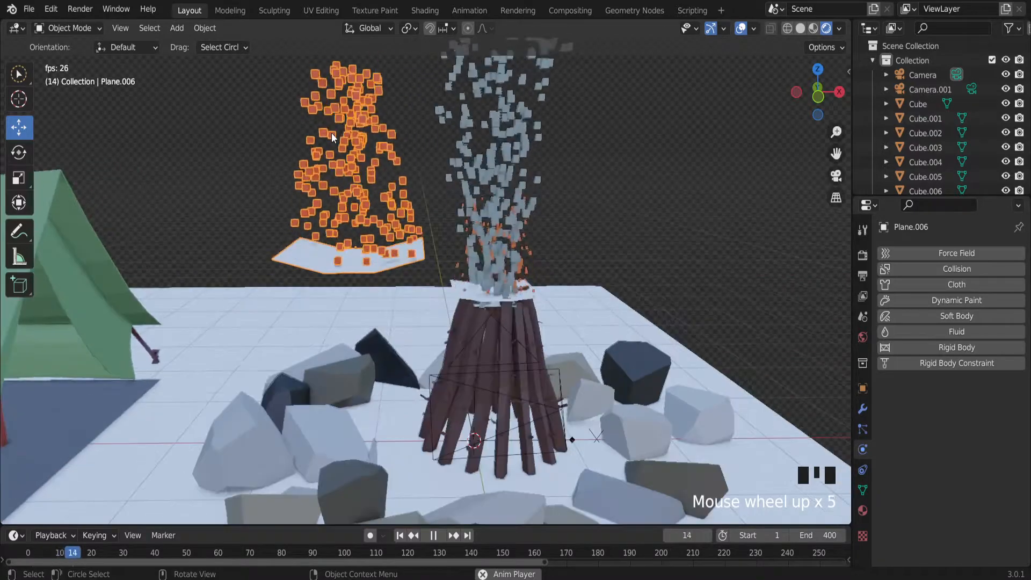
pyautogui.moveTo(333, 130); pyautogui.dragTo(364, 145, button='middle')
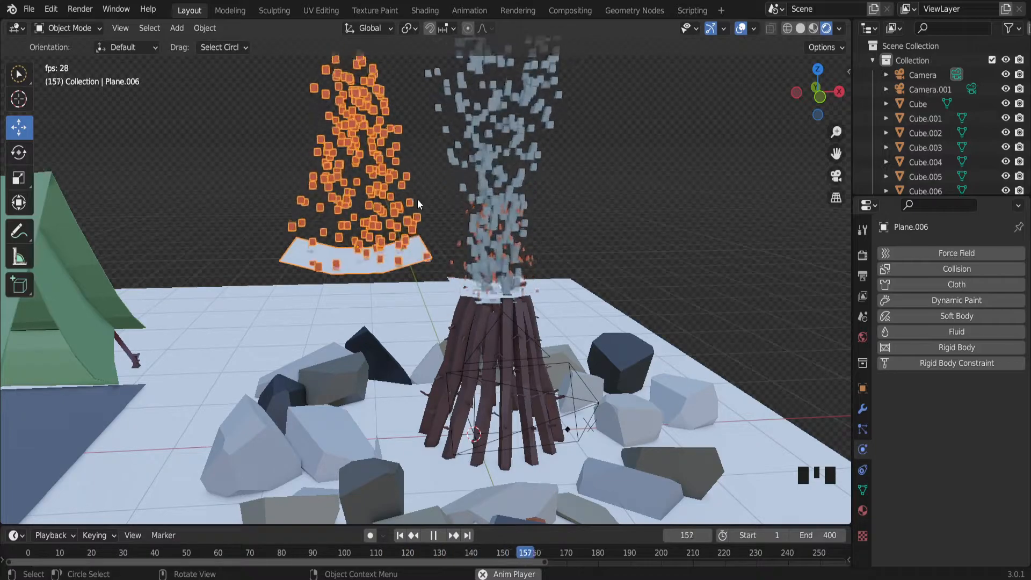
pyautogui.scroll(-2, 397, 152)
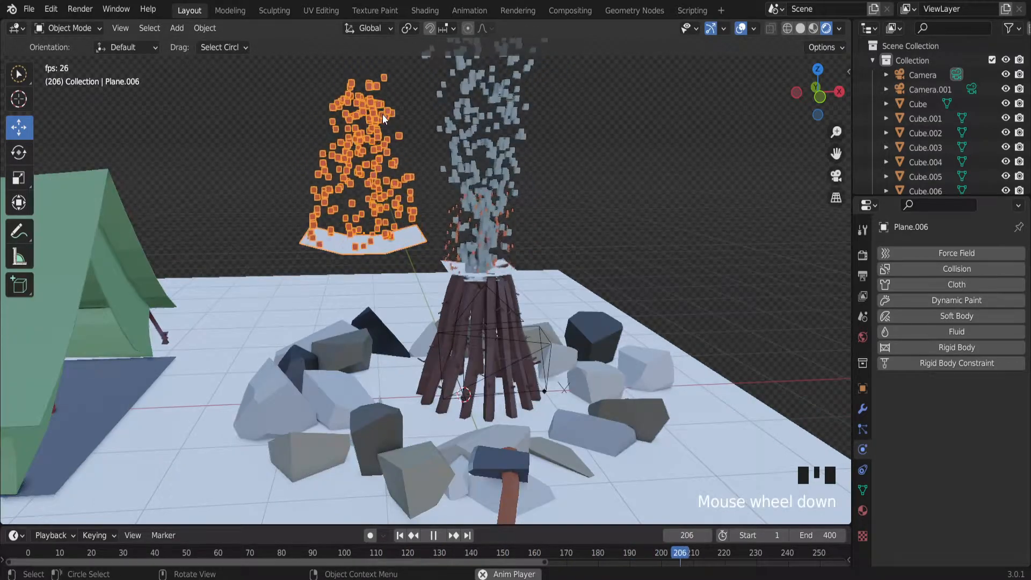
# - Undo the move of the lower flame emitter so it sits back under the logs
pyautogui.hotkey('ctrl', 'z')
pyautogui.hotkey('ctrl', 'z')
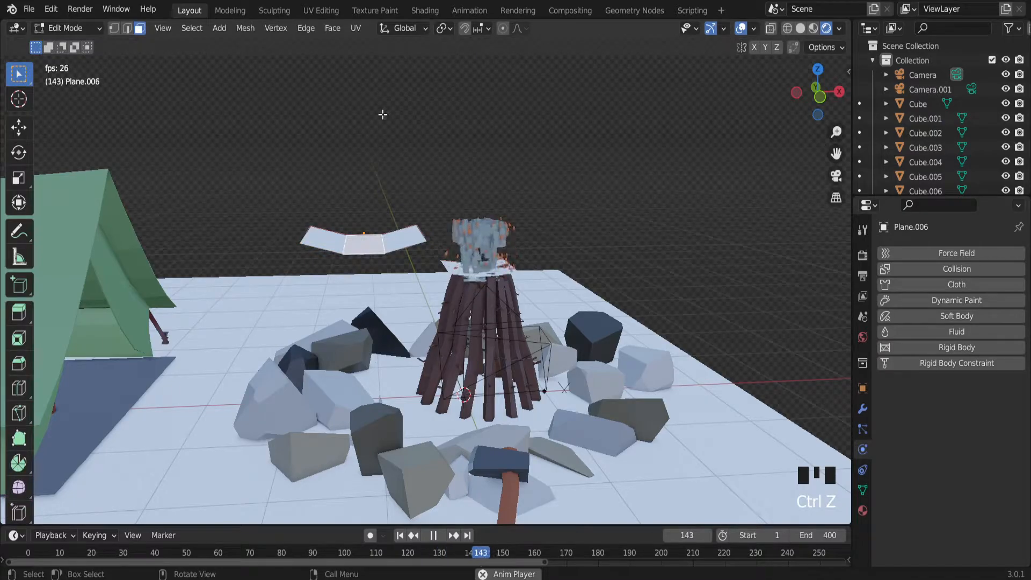
pyautogui.hotkey('ctrl', 'z')
pyautogui.scroll(2, 604, 334)
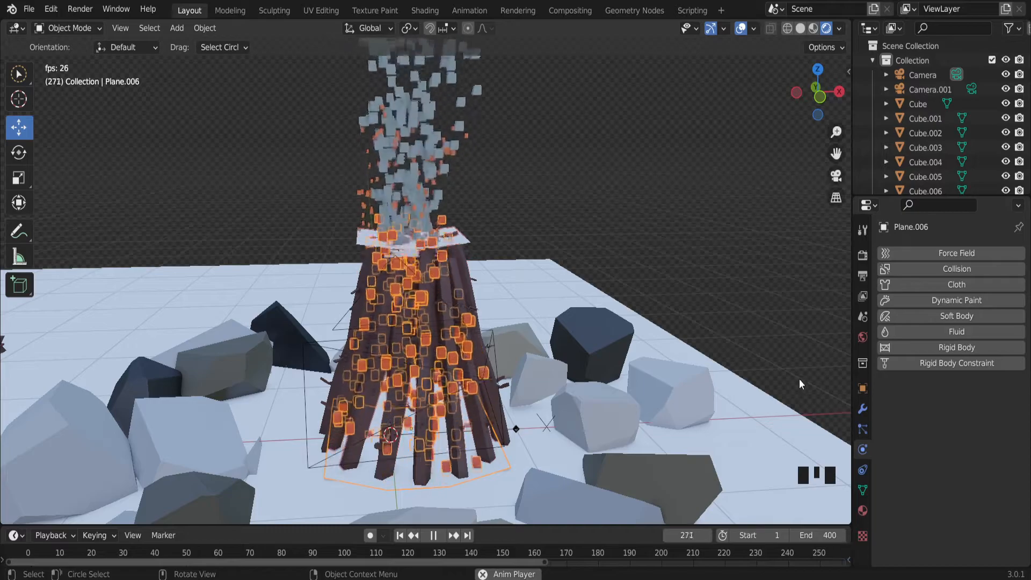
# - Display the lower flame emitter's particle settings and select its first particle system, ParticleSystem
pyautogui.click(862, 430)
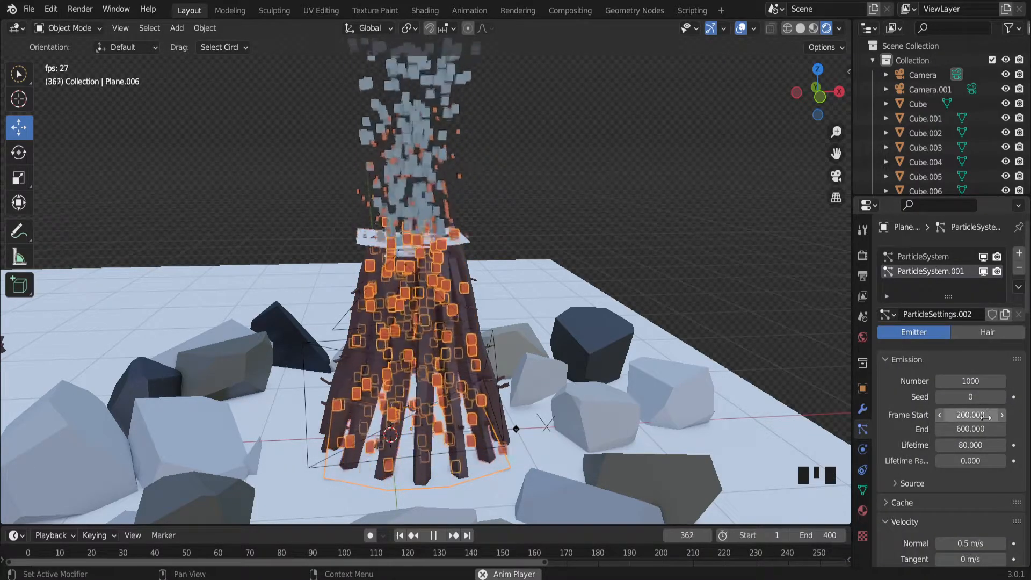
pyautogui.click(933, 253)
pyautogui.click(934, 254)
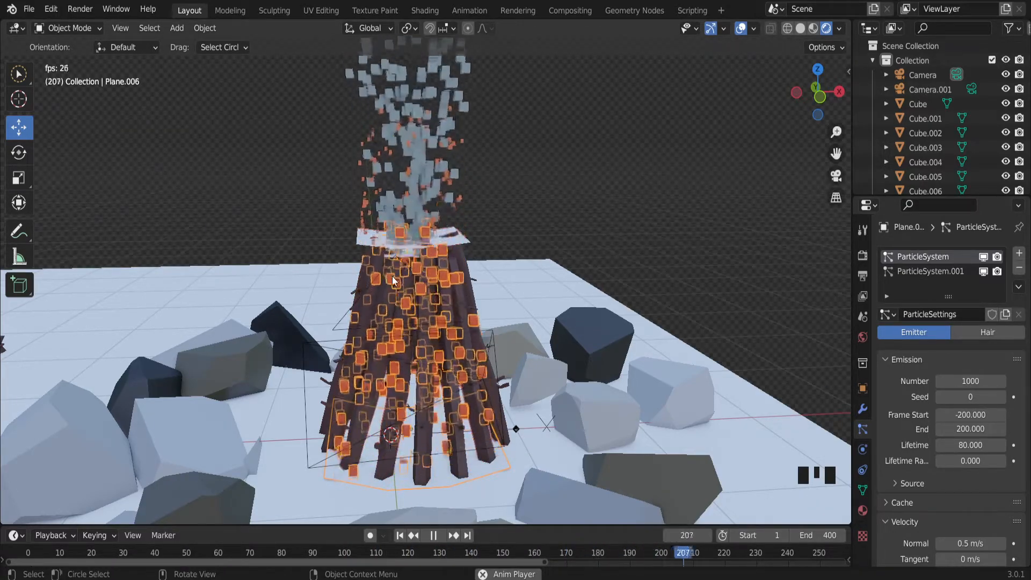
# - Select the small ember emitter plane on top of the logs and move it aside over the ground
pyautogui.scroll(4, 378, 178)
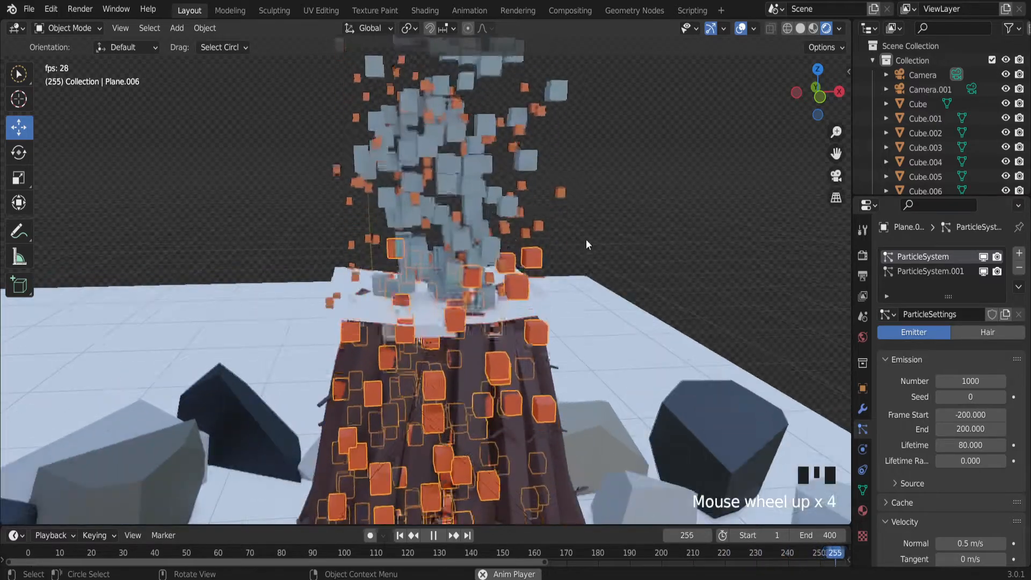
pyautogui.click(625, 205)
pyautogui.moveTo(626, 206); pyautogui.dragTo(533, 254, button='middle')
pyautogui.click(535, 298)
pyautogui.scroll(-2, 537, 296)
pyautogui.moveTo(543, 292); pyautogui.dragTo(566, 291, button='middle')
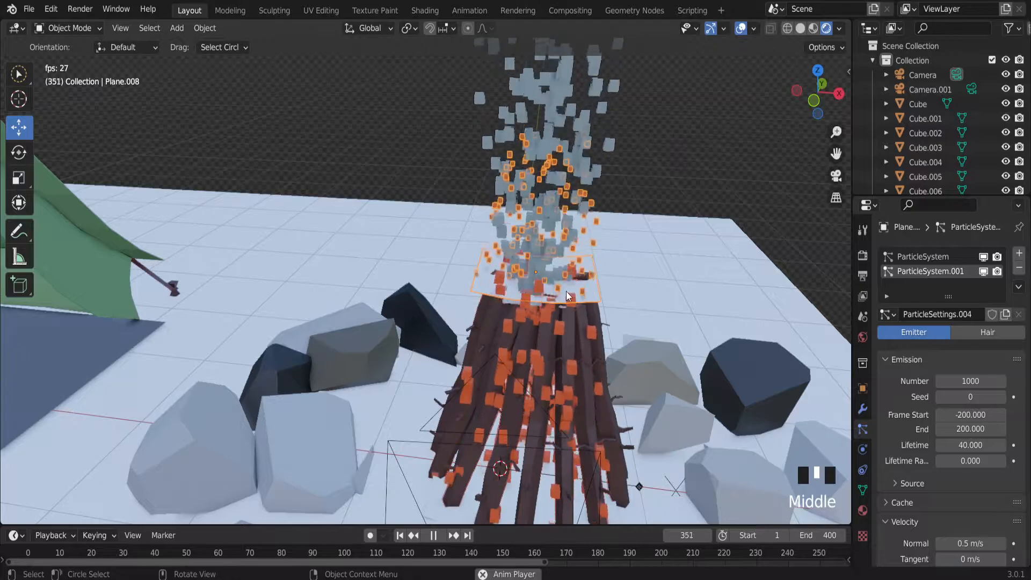
pyautogui.press('g')
pyautogui.click(450, 212)
# - Inspect the upper ember emitter's plane mesh in Edit Mode and return to Object Mode
pyautogui.press('Tab')
pyautogui.scroll(2, 435, 200)
pyautogui.press('Tab')
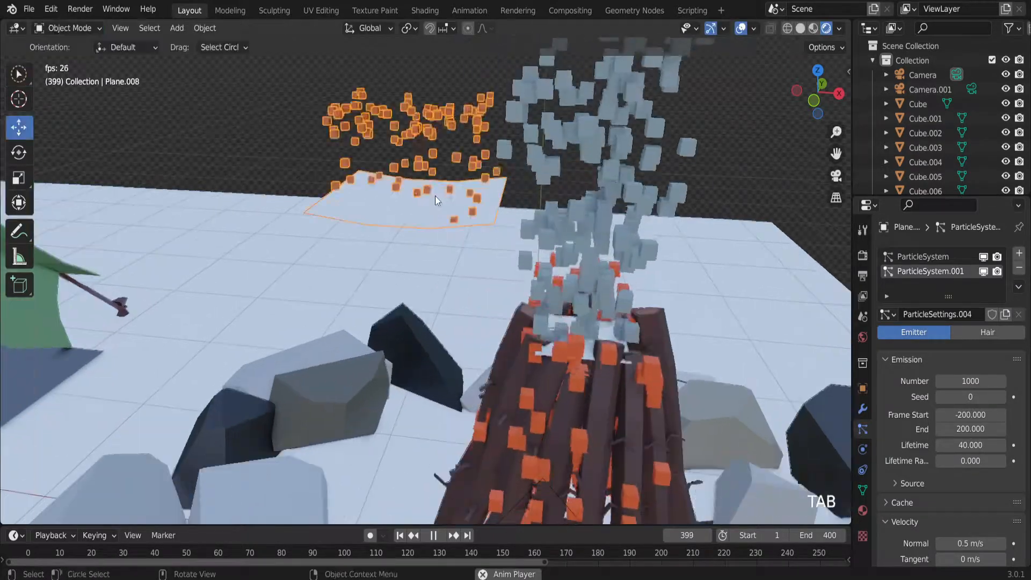
pyautogui.scroll(-2, 435, 196)
pyautogui.press('Tab')
pyautogui.scroll(2, 437, 196)
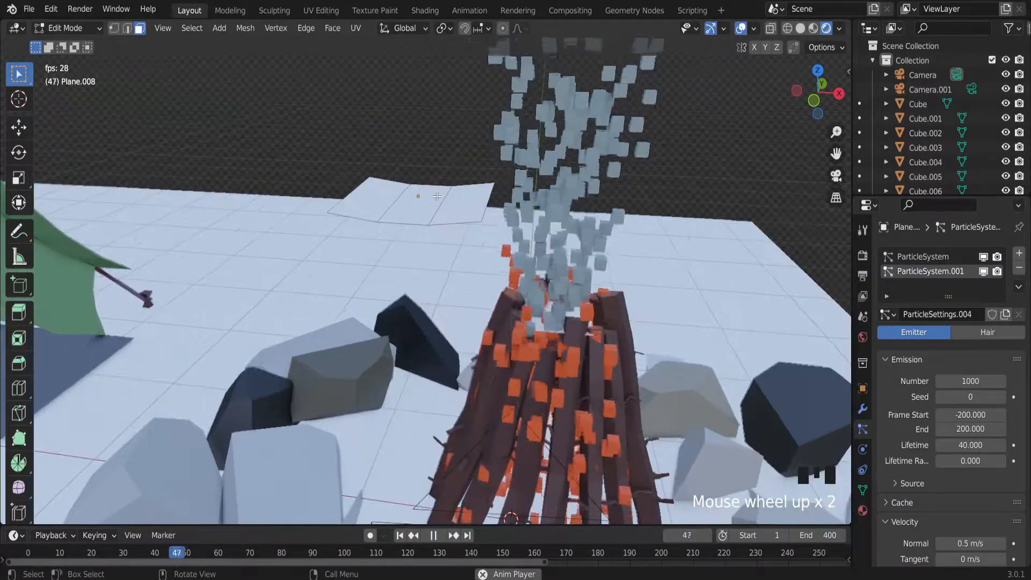
pyautogui.press('Tab')
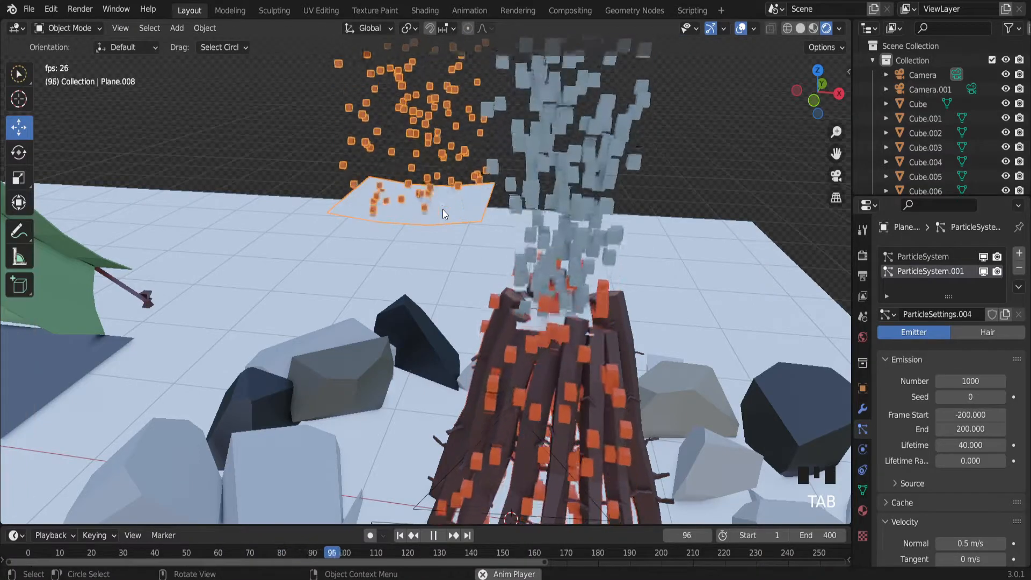
# - Undo the move of the upper ember emitter so it sits back on top of the logs
pyautogui.hotkey('ctrl', 'z')
pyautogui.hotkey('ctrl', 'z')
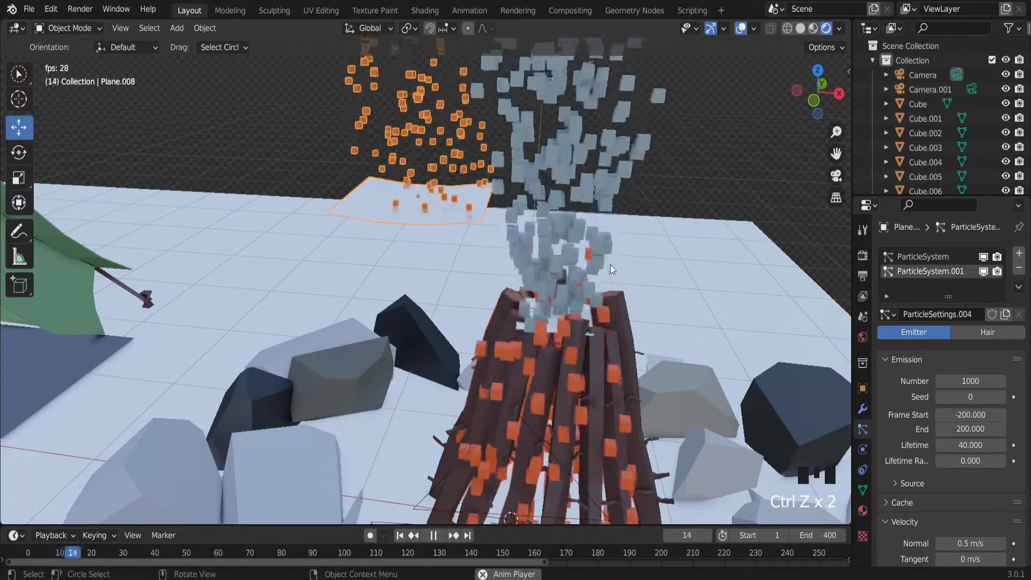
pyautogui.hotkey('ctrl', 'z')
pyautogui.hotkey('ctrl', 'z')
pyautogui.hotkey('ctrl', 'z')
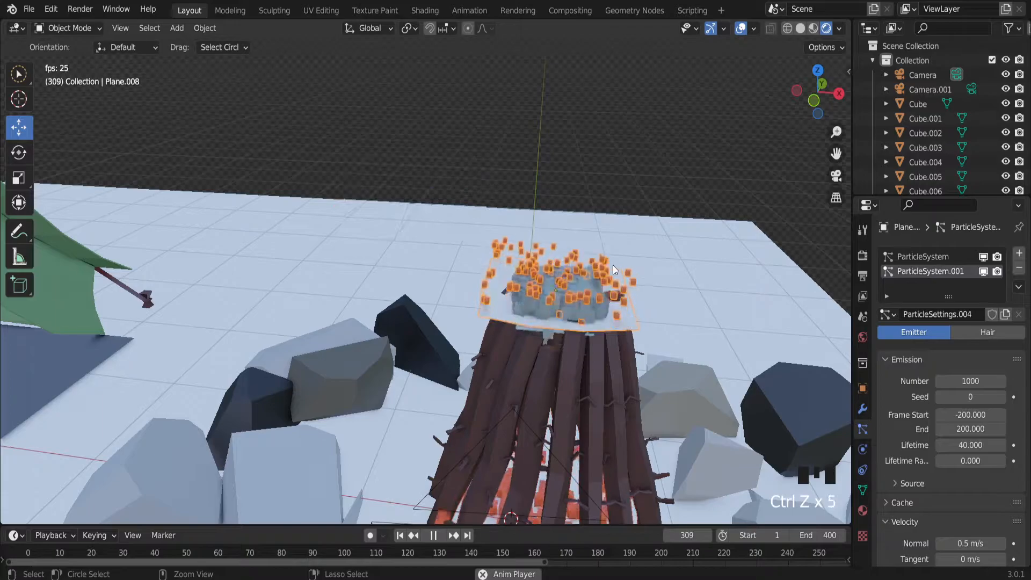
pyautogui.scroll(-3, 609, 352)
pyautogui.scroll(1, 600, 473)
pyautogui.scroll(1, 600, 473)
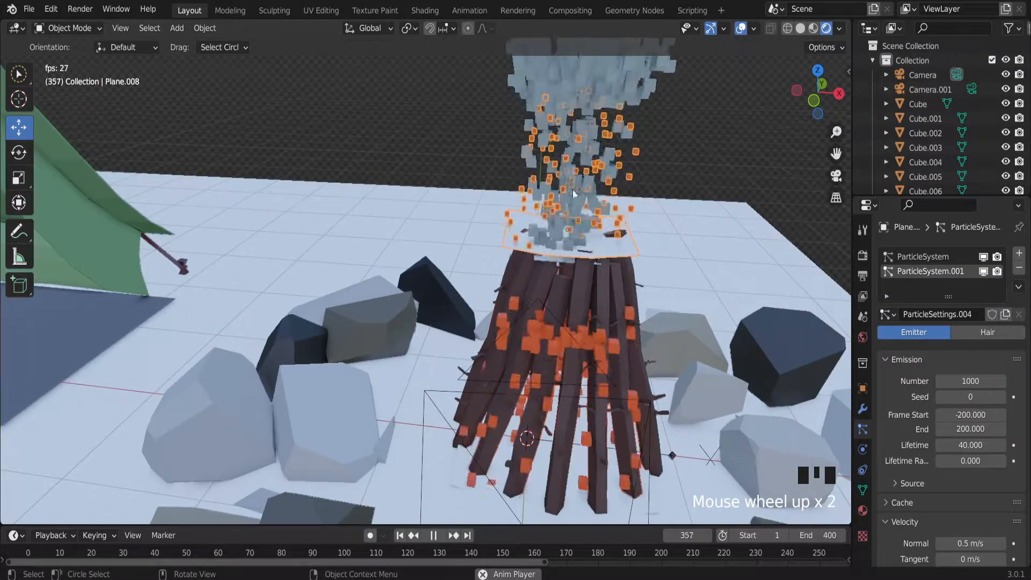
# - Review the upper ember emitter's emission, velocity, physics and render settings for ParticleSystem.001
pyautogui.scroll(-9, 939, 345)
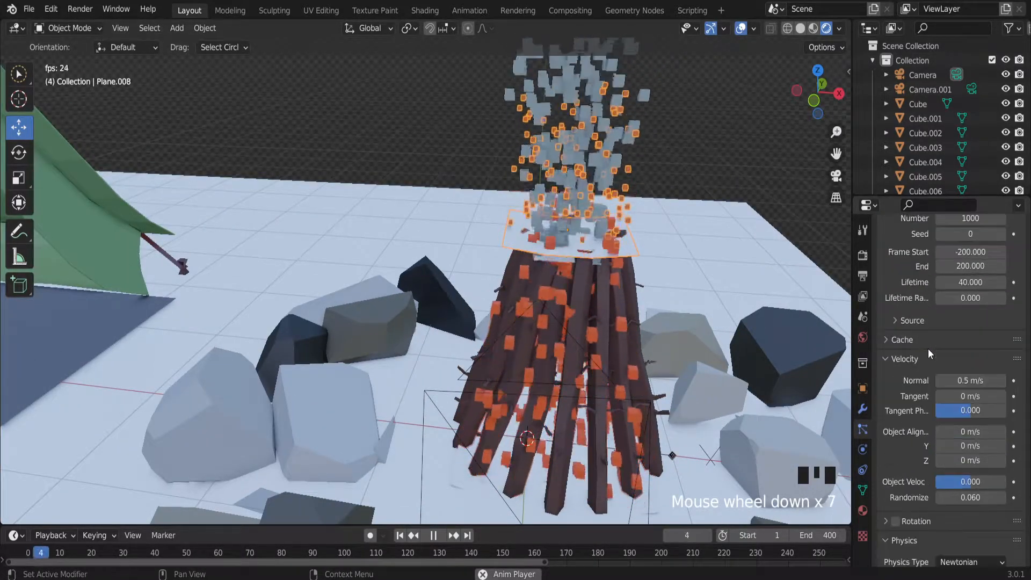
pyautogui.scroll(-1, 966, 400)
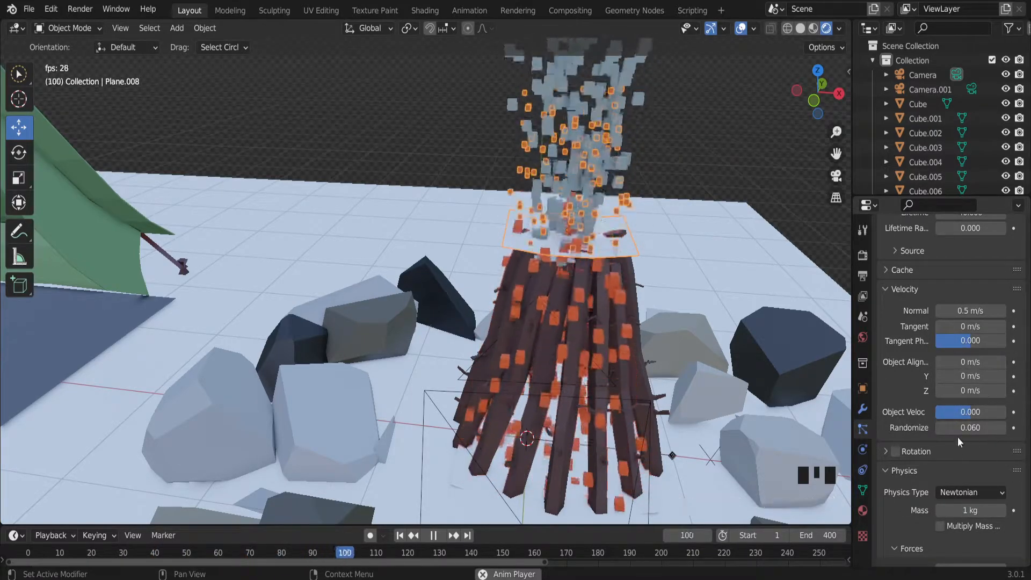
pyautogui.scroll(-5, 985, 395)
pyautogui.scroll(3, 985, 396)
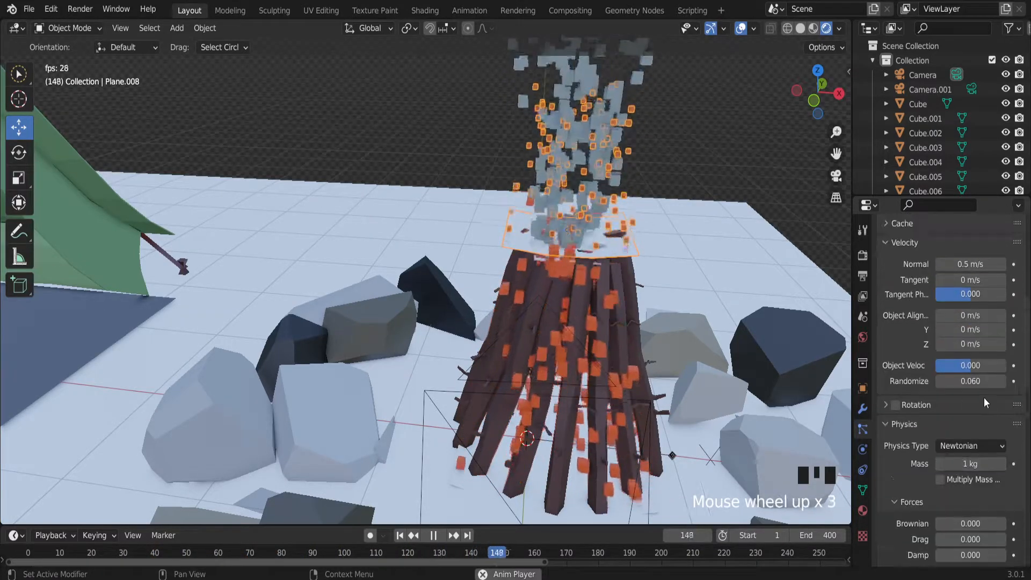
pyautogui.scroll(-11, 984, 401)
pyautogui.scroll(-3, 967, 436)
pyautogui.scroll(5, 968, 430)
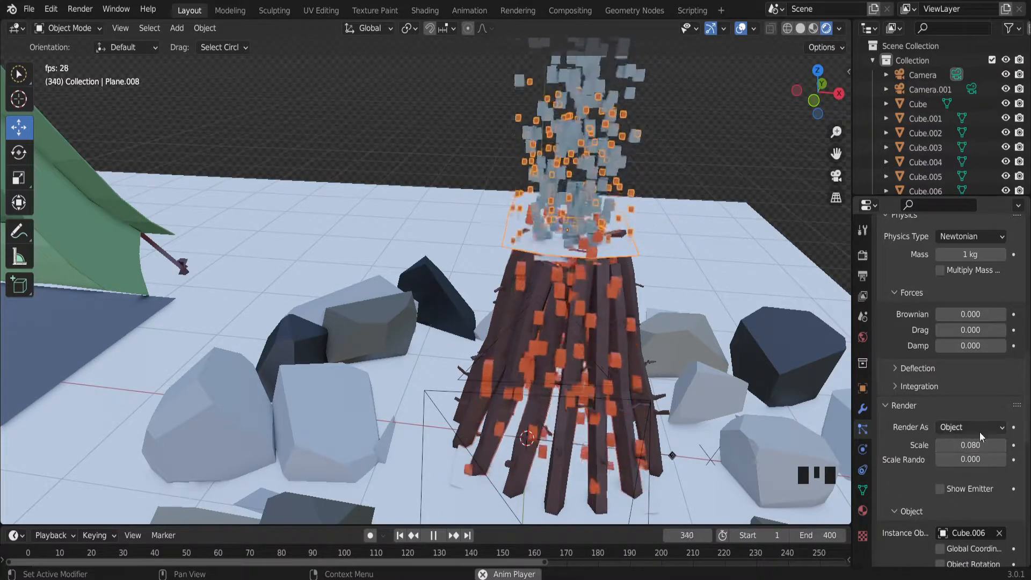
pyautogui.scroll(7, 973, 356)
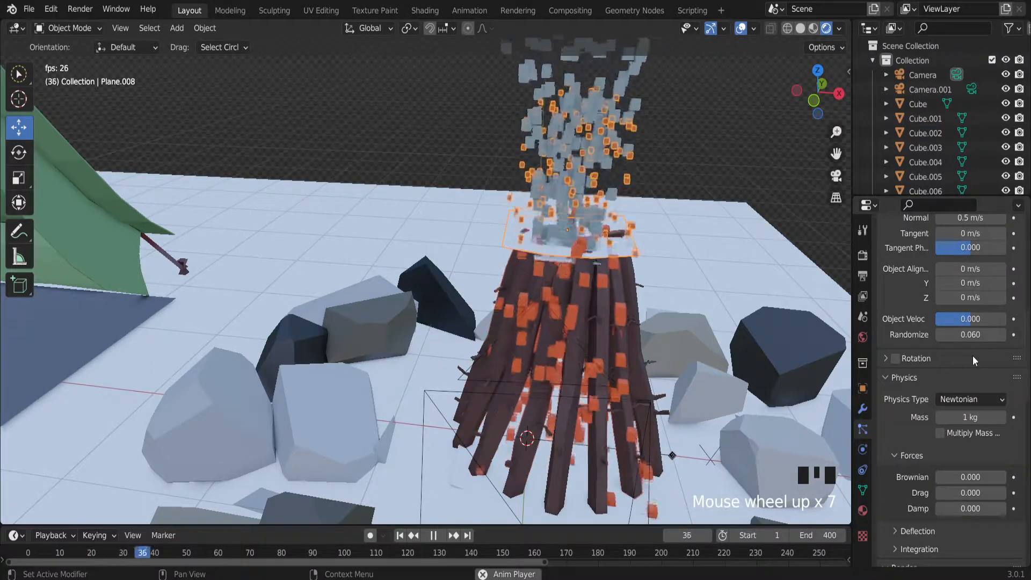
pyautogui.scroll(7, 973, 321)
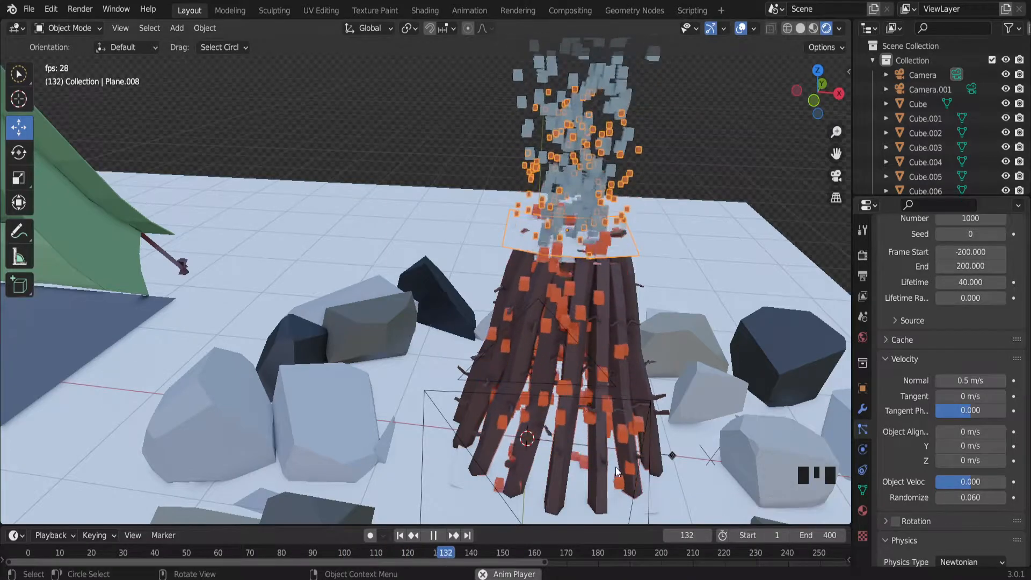
# - Show the lower flame emitter's particle settings again and examine the embers and smoke above the logs up close
pyautogui.click(463, 488)
pyautogui.click(462, 488)
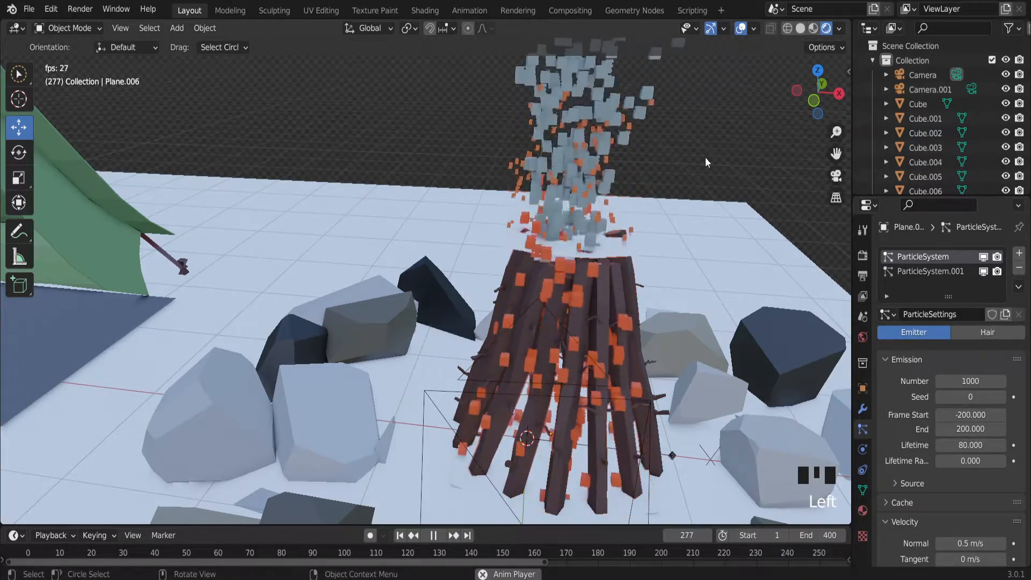
pyautogui.scroll(-1, 639, 151)
pyautogui.scroll(5, 644, 129)
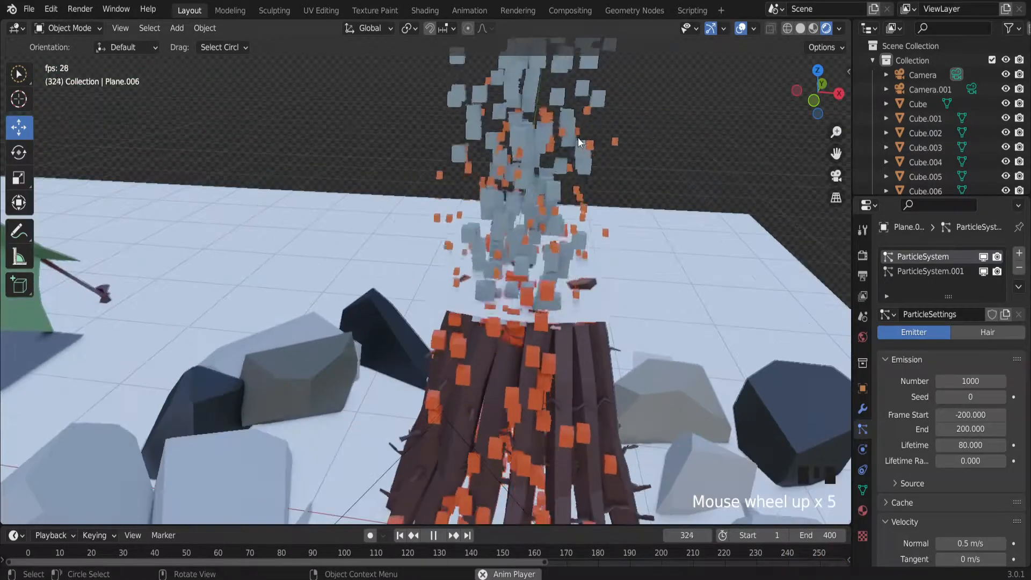
# - Select the smoke emitter above the logs and examine how its ParticleSystem.001 particles rise over the campfire
pyautogui.scroll(-7, 580, 131)
pyautogui.scroll(2, 555, 76)
pyautogui.scroll(7, 594, 123)
pyautogui.scroll(-6, 584, 97)
pyautogui.scroll(5, 585, 122)
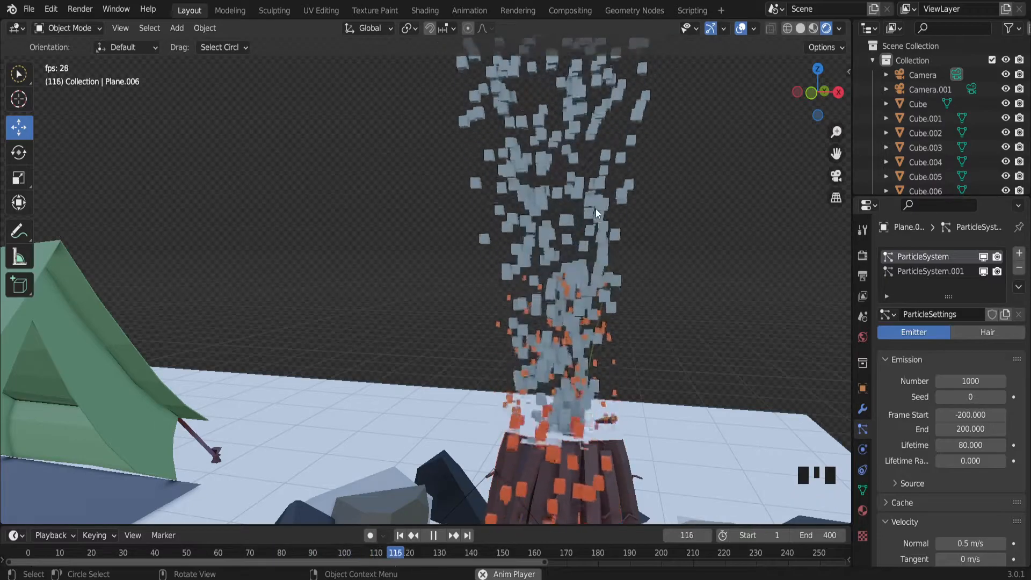
pyautogui.click(556, 207)
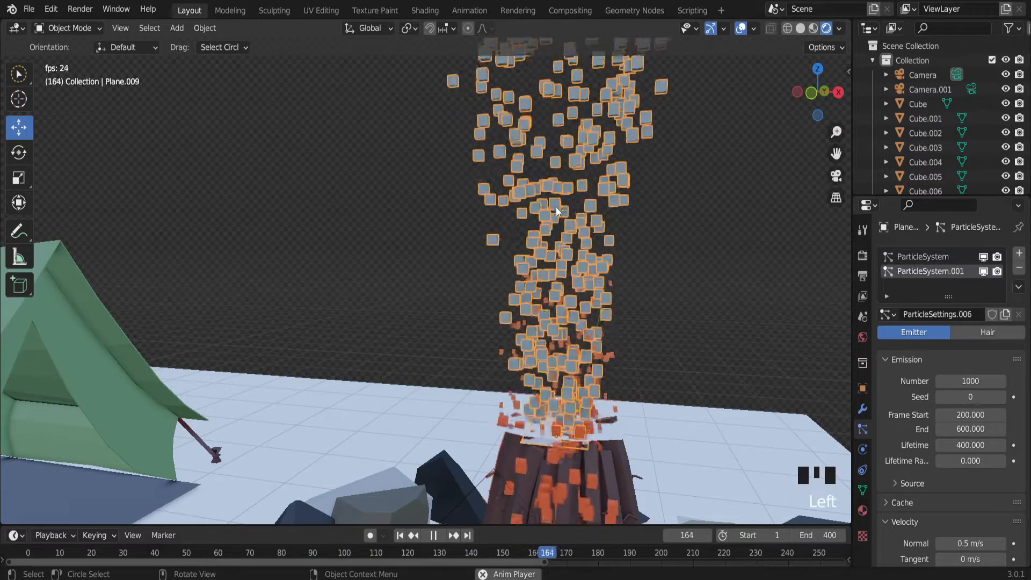
pyautogui.scroll(-5, 617, 292)
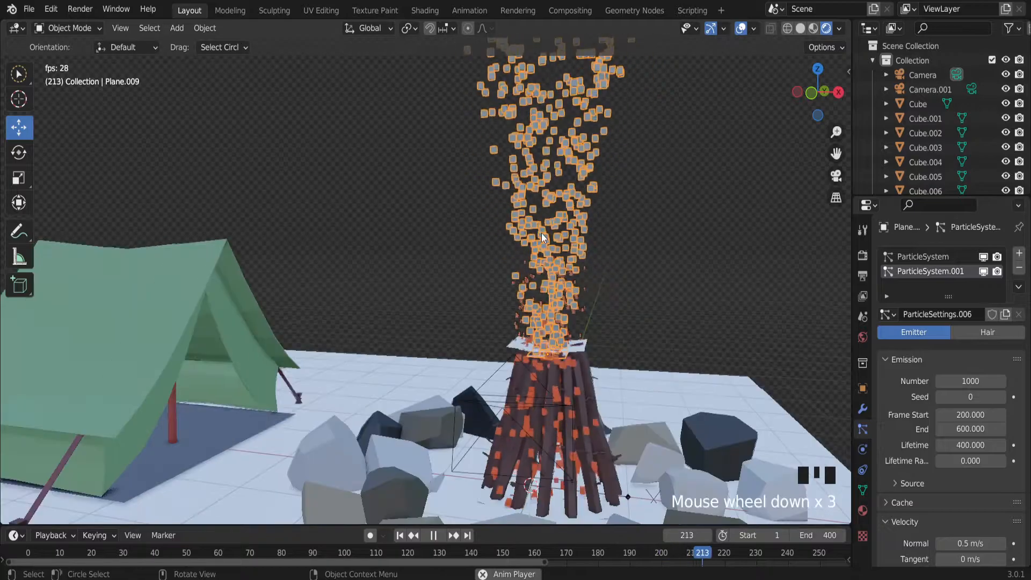
pyautogui.scroll(3, 618, 292)
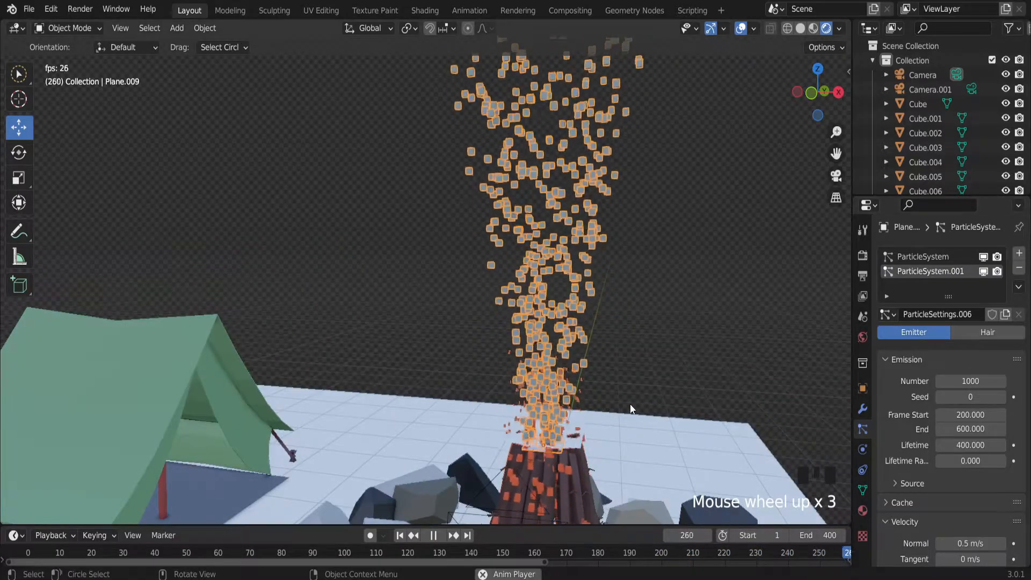
# - Move the smoke emitter away from the logs and inspect its plane mesh in Edit Mode
pyautogui.press('g')
pyautogui.press('Tab')
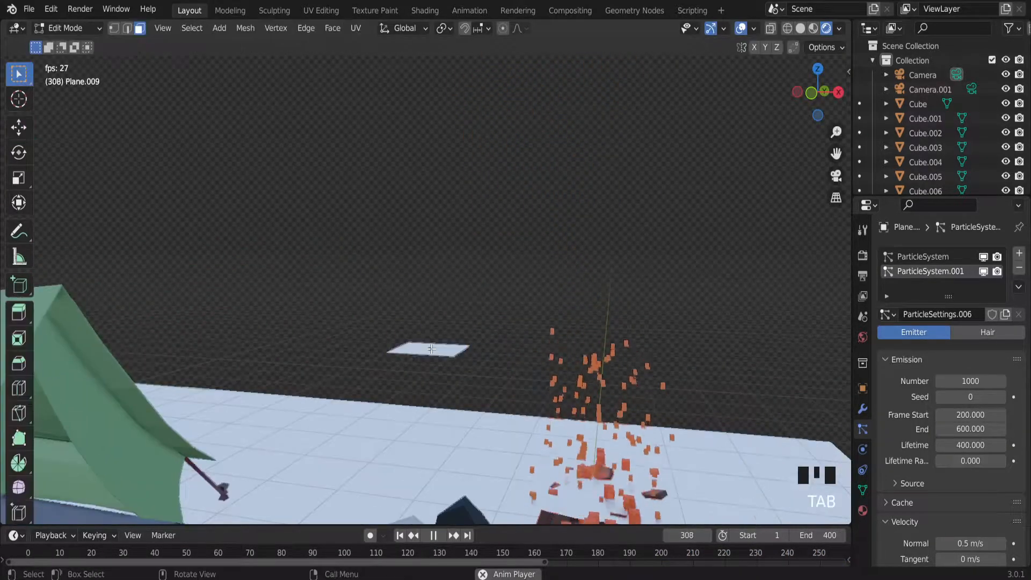
pyautogui.scroll(3, 473, 357)
pyautogui.moveTo(473, 358); pyautogui.dragTo(447, 371, button='middle')
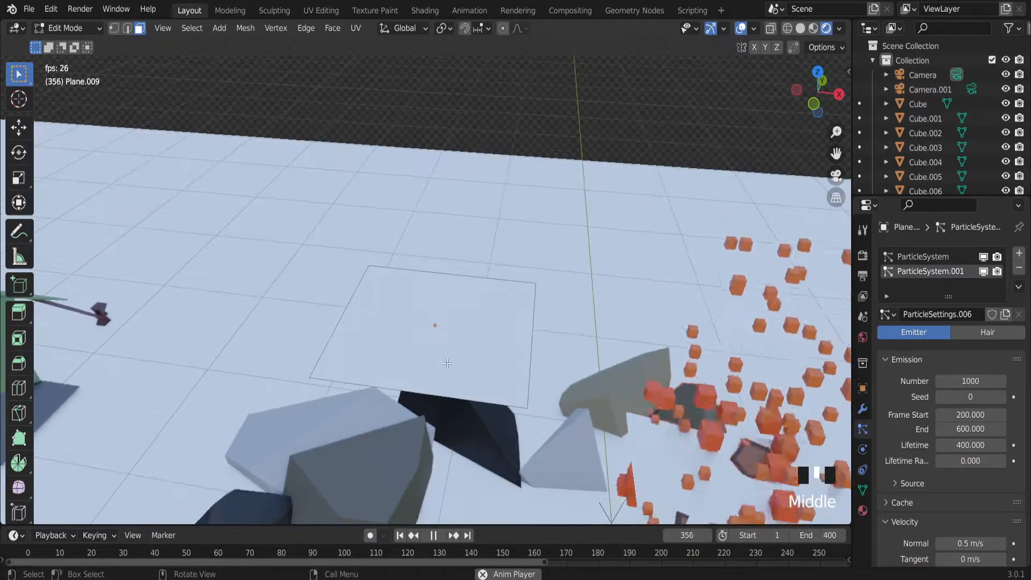
pyautogui.press('Tab')
pyautogui.scroll(-4, 449, 362)
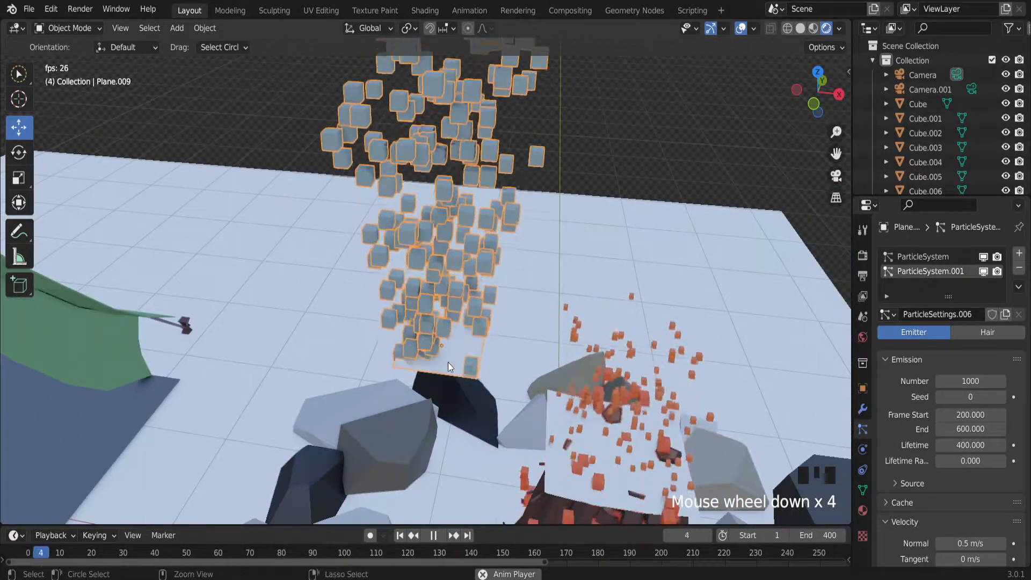
pyautogui.press('Tab')
pyautogui.scroll(-7, 448, 362)
pyautogui.scroll(3, 668, 310)
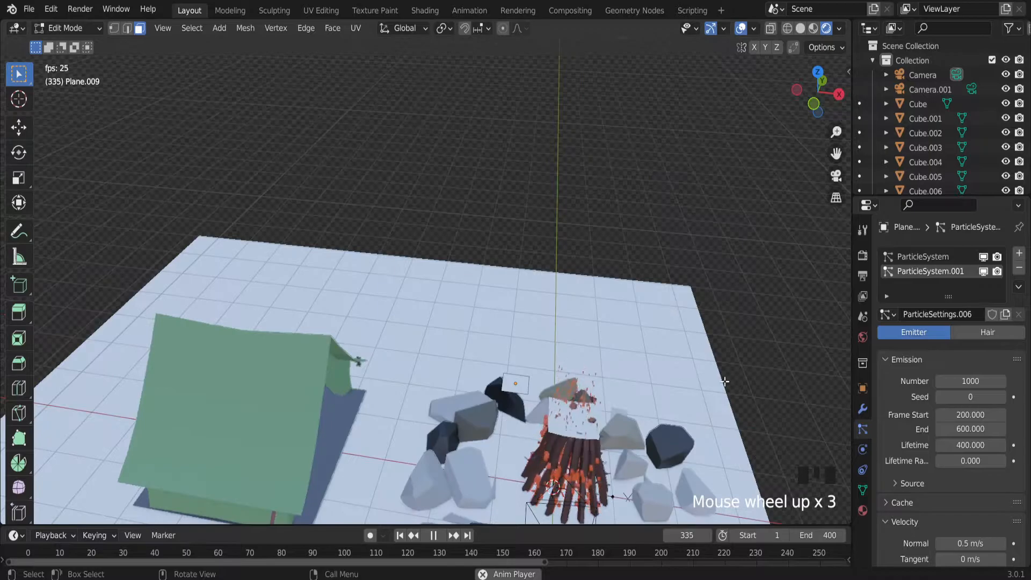
# - Return to Object Mode and undo the smoke emitter's move so it sits back on top of the logs
pyautogui.press('Tab')
pyautogui.hotkey('ctrl', 'z')
pyautogui.hotkey('ctrl', 'z')
pyautogui.hotkey('ctrl', 'z')
pyautogui.hotkey('ctrl', 'z')
pyautogui.press('Tab')
pyautogui.press('Tab')
pyautogui.scroll(1, 620, 414)
pyautogui.scroll(-2, 589, 362)
pyautogui.moveTo(590, 362); pyautogui.dragTo(500, 304, button='middle')
pyautogui.scroll(2, 500, 303)
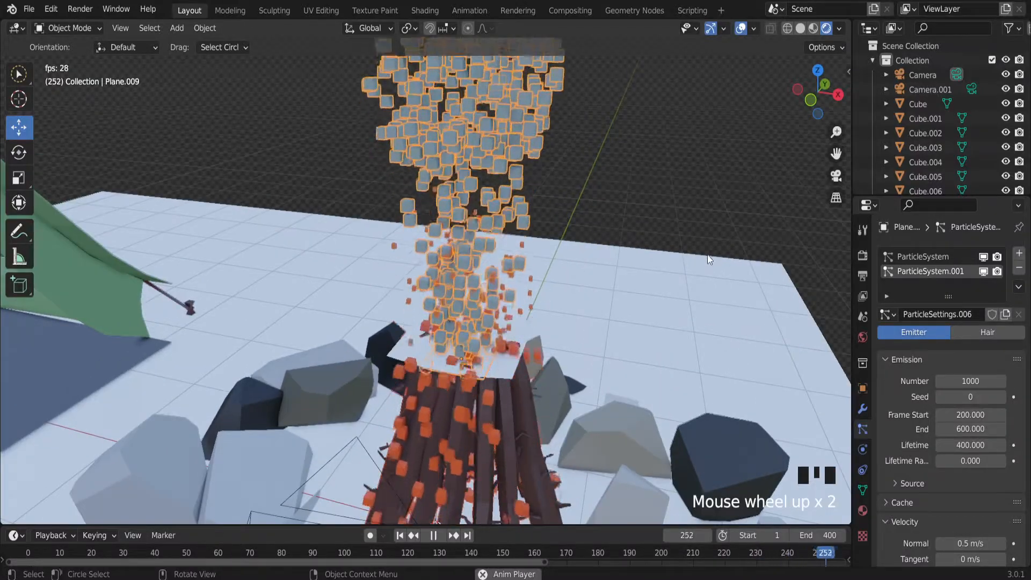
# - Review the smoke emitter's emission frame range and lifetime settings while examining the smoke column's height above the campfire
pyautogui.scroll(-3, 470, 256)
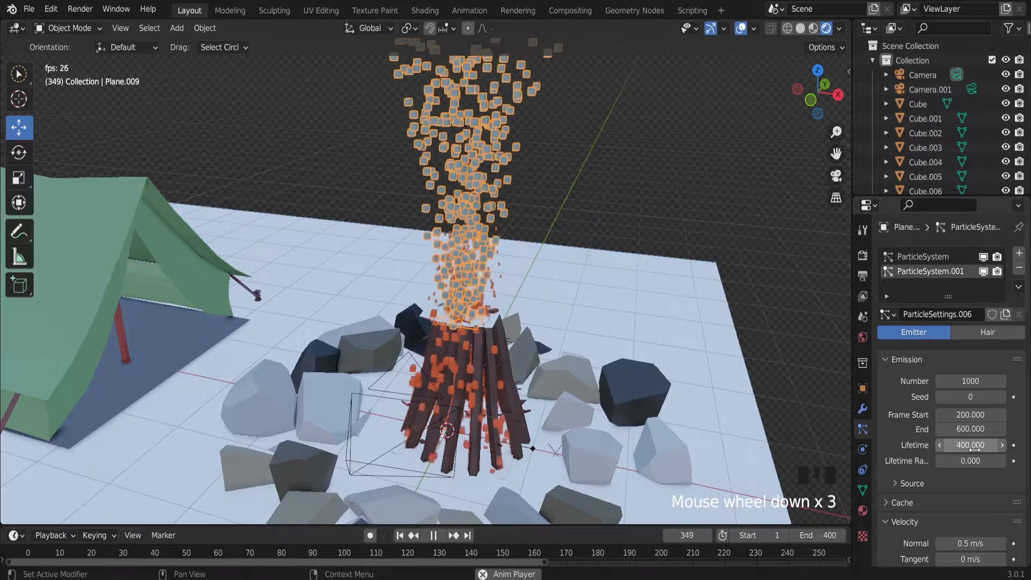
pyautogui.scroll(-3, 615, 268)
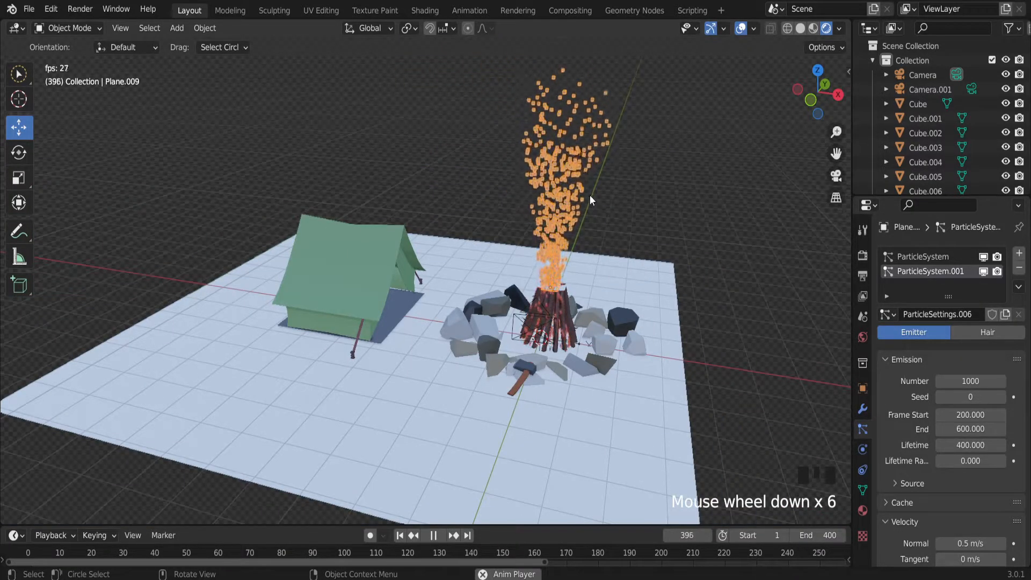
pyautogui.moveTo(572, 145); pyautogui.dragTo(573, 145, button='middle')
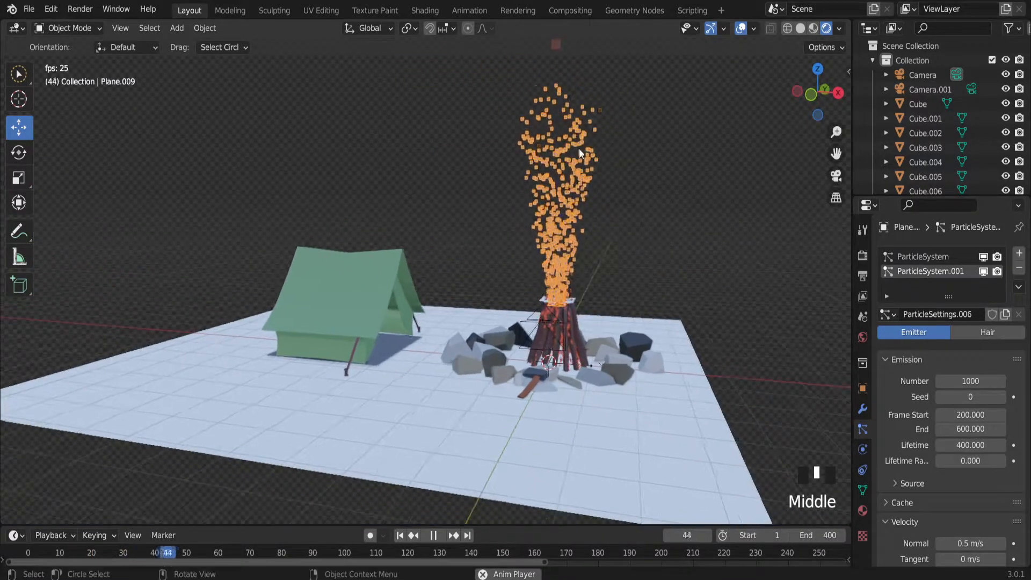
pyautogui.scroll(2, 590, 215)
pyautogui.scroll(-2, 544, 165)
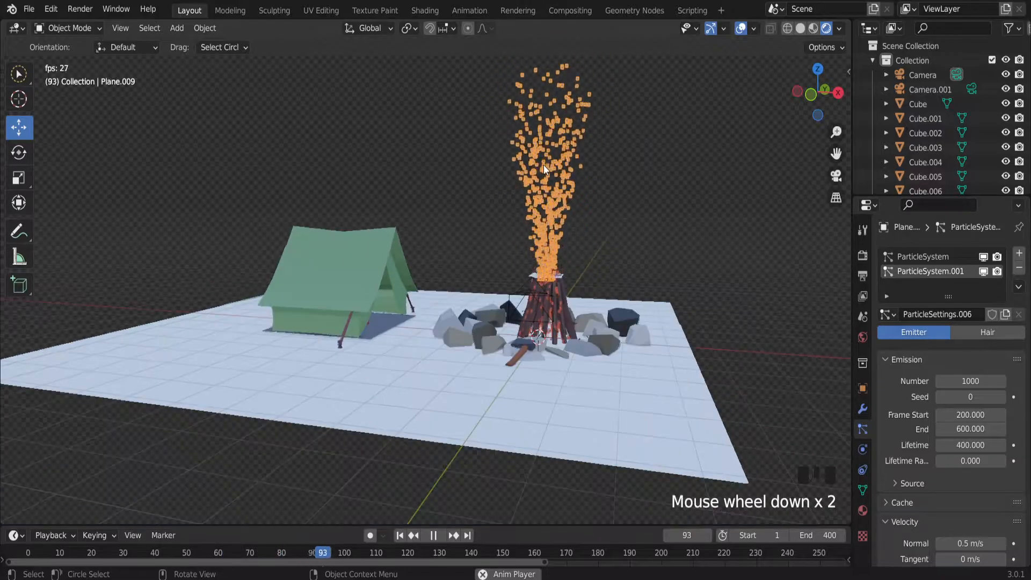
pyautogui.scroll(2, 544, 165)
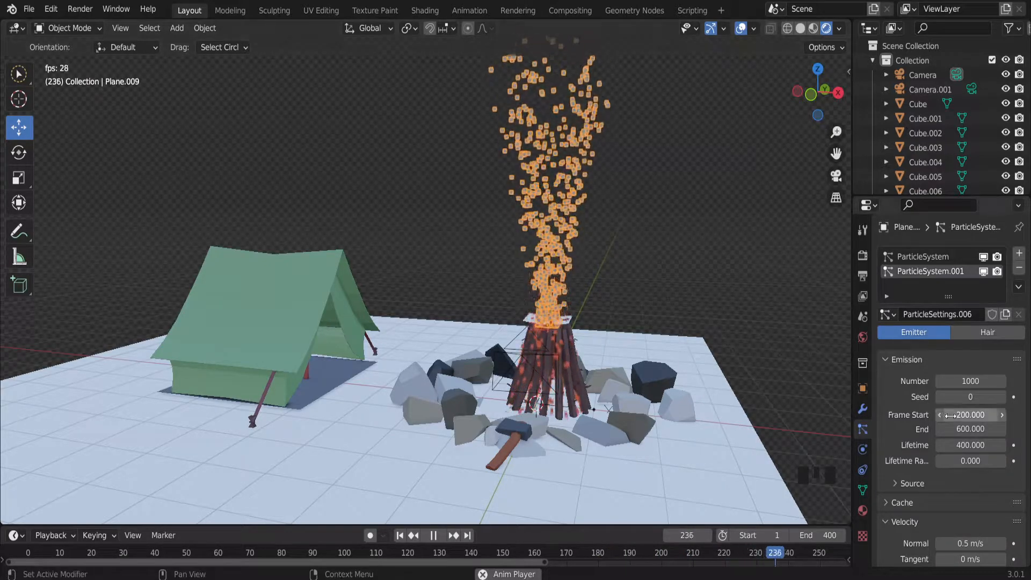
pyautogui.scroll(3, 559, 254)
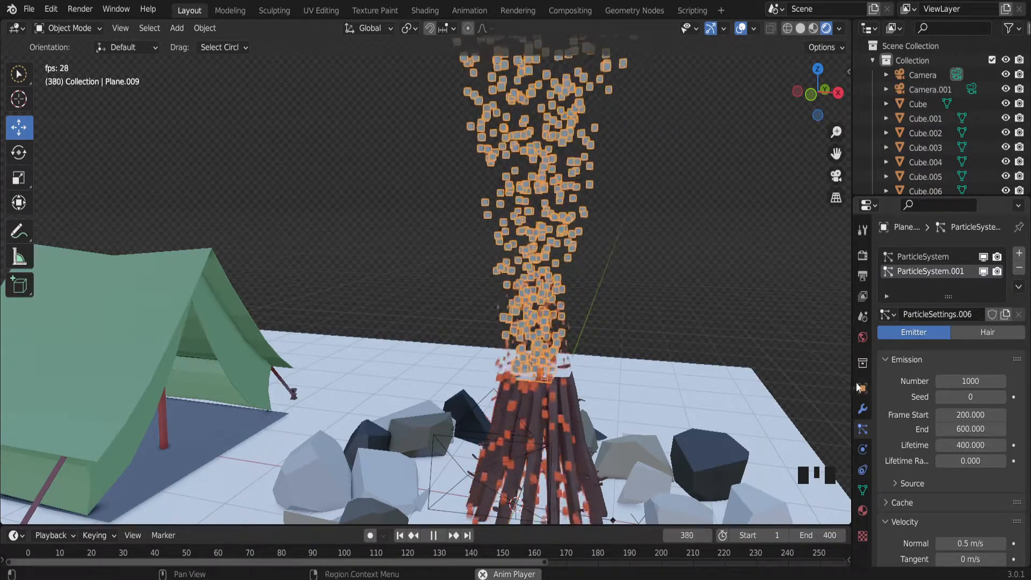
pyautogui.scroll(-3, 574, 403)
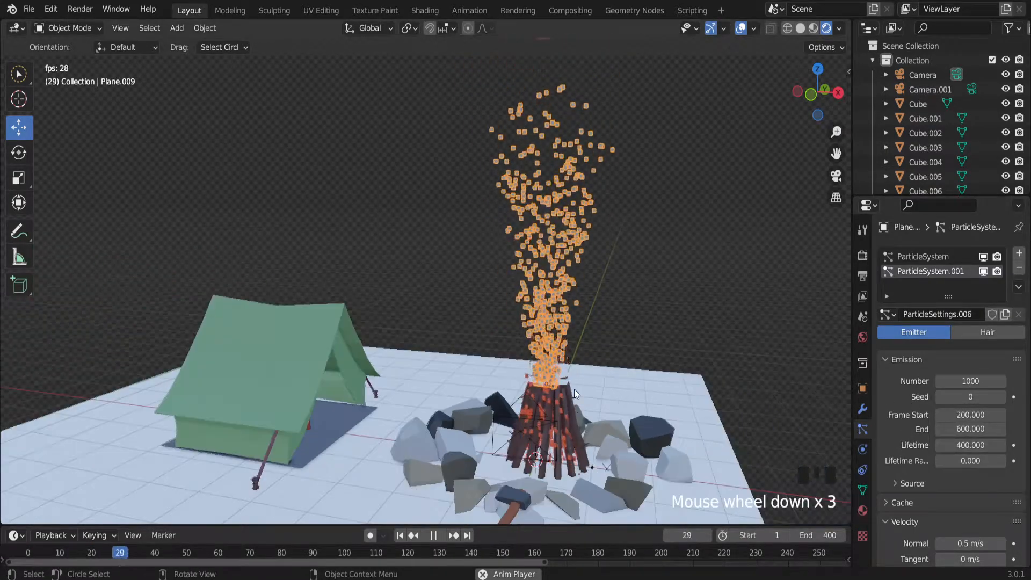
# - Deselect and reselect the smoke emitter, and review its ParticleSystem.001 emission and velocity settings
pyautogui.click(625, 300)
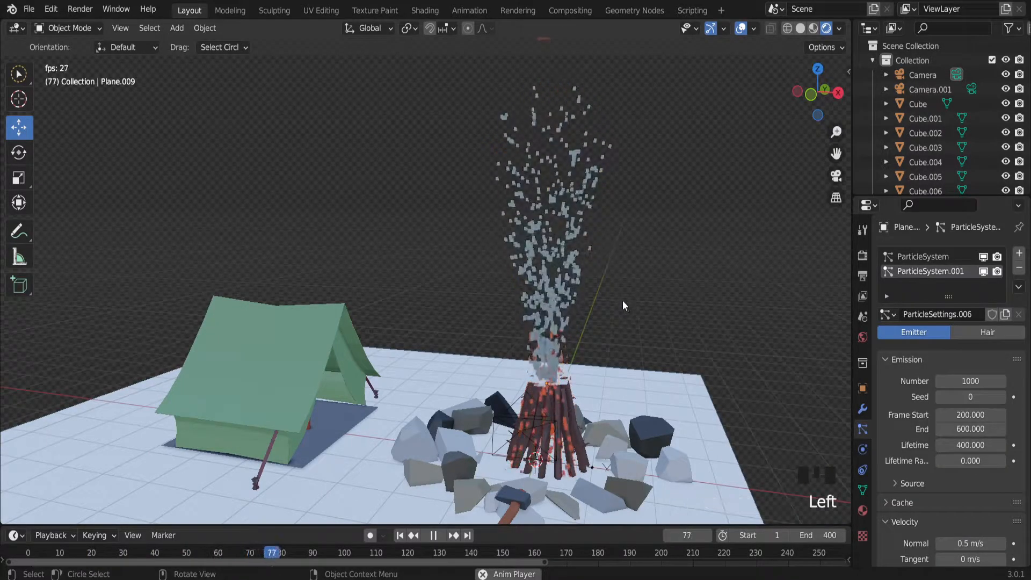
pyautogui.scroll(1, 589, 293)
pyautogui.click(556, 315)
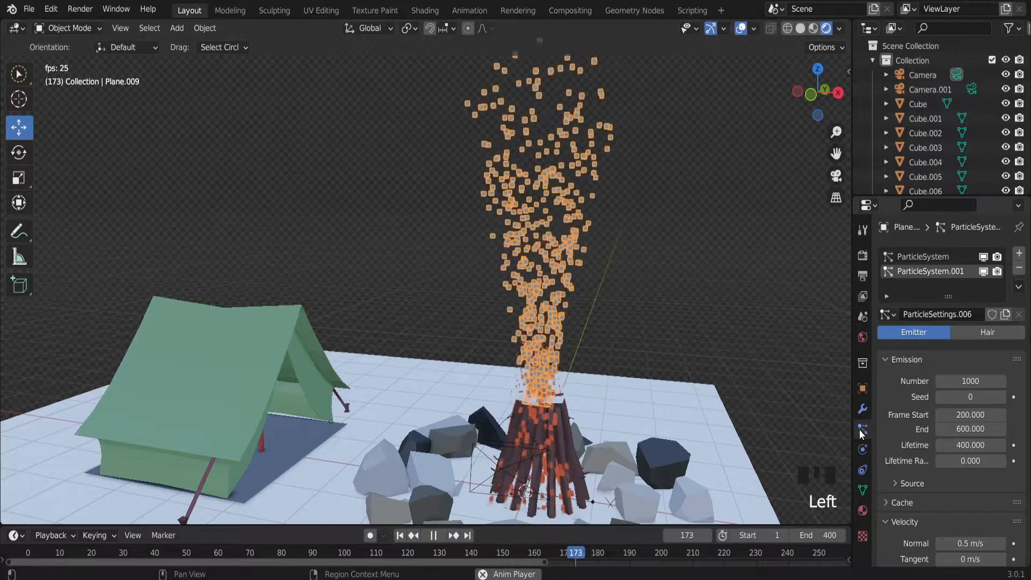
pyautogui.scroll(-5, 986, 468)
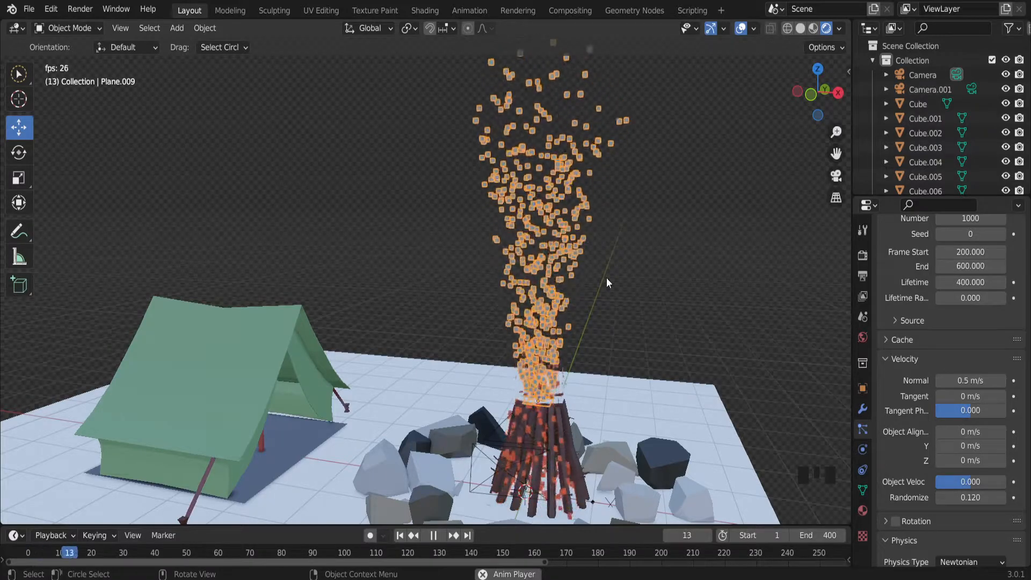
# - Deselect the smoke emitter and examine the animated fire and smoke together with the whole campsite
pyautogui.click(624, 310)
pyautogui.moveTo(539, 302); pyautogui.dragTo(556, 322, button='middle')
pyautogui.scroll(-2, 501, 302)
pyautogui.scroll(3, 546, 364)
pyautogui.scroll(-4, 556, 321)
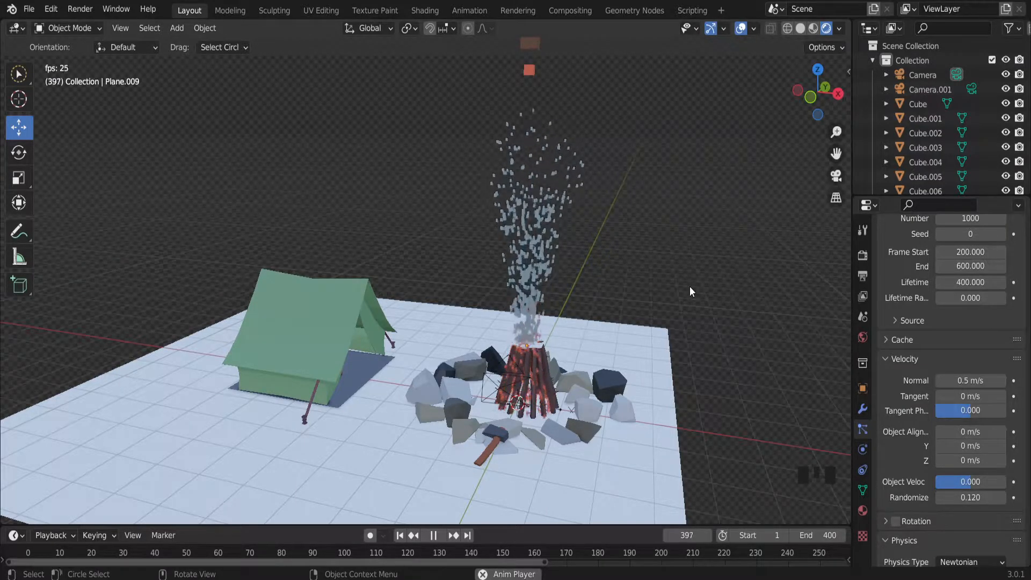
pyautogui.scroll(1, 558, 278)
pyautogui.moveTo(558, 278); pyautogui.dragTo(518, 199, button='middle')
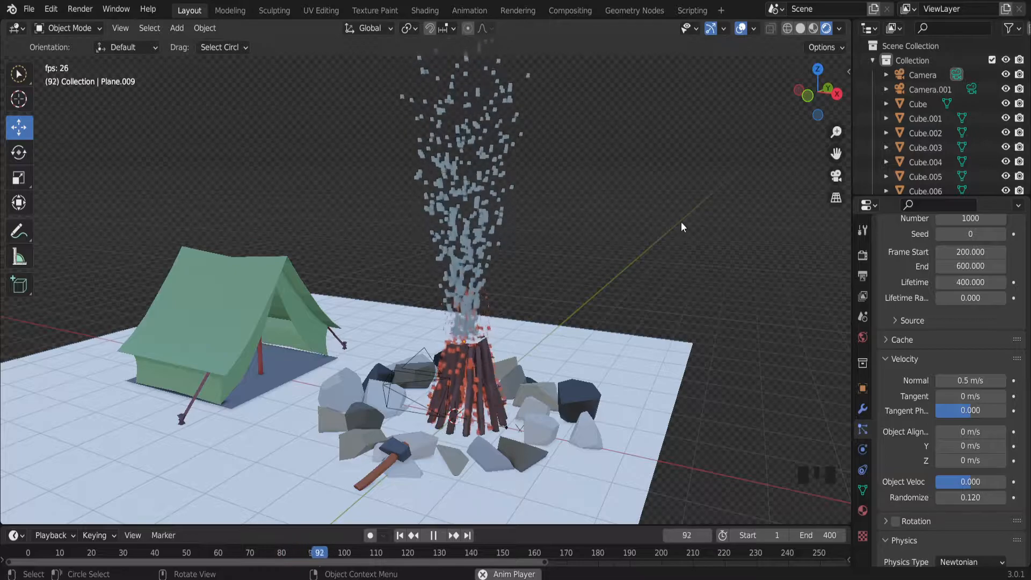
# - Point out the force field options that can be added to the scene, without adding one
pyautogui.click(640, 260)
pyautogui.hotkey('ctrl', 'a')
pyautogui.hotkey('shift', 'a')
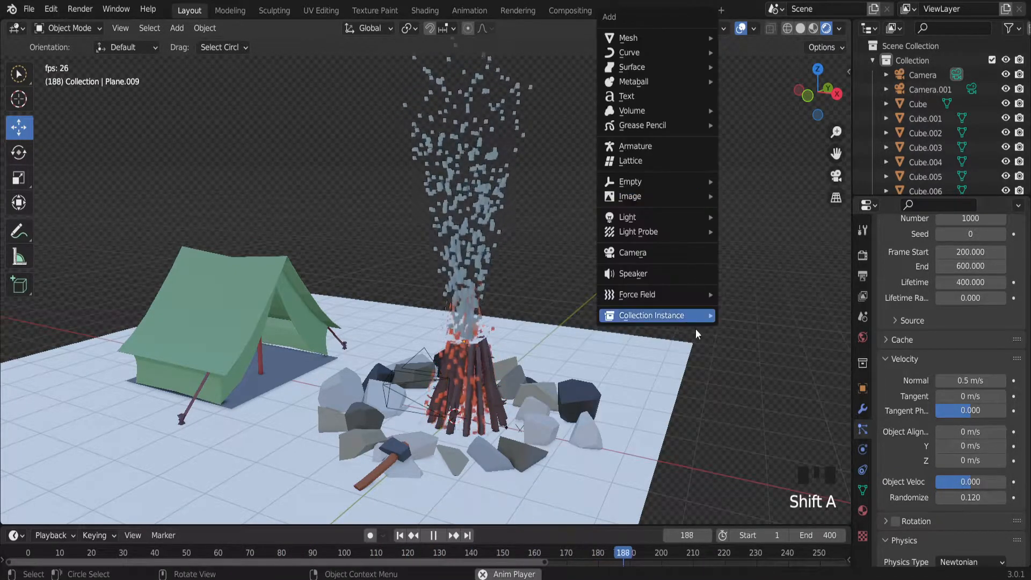
pyautogui.moveTo(677, 294)
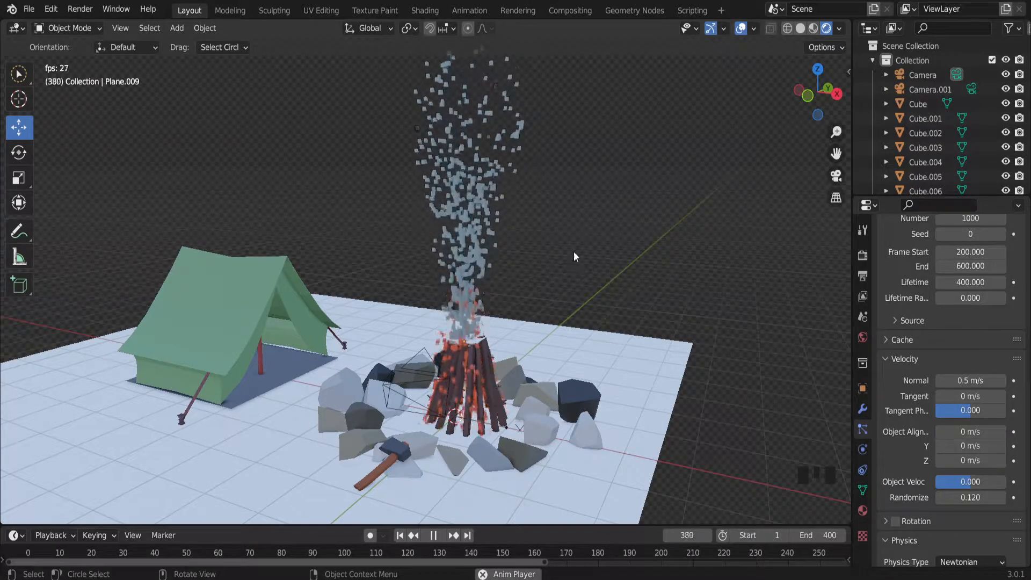
pyautogui.moveTo(545, 228); pyautogui.dragTo(565, 218, button='middle')
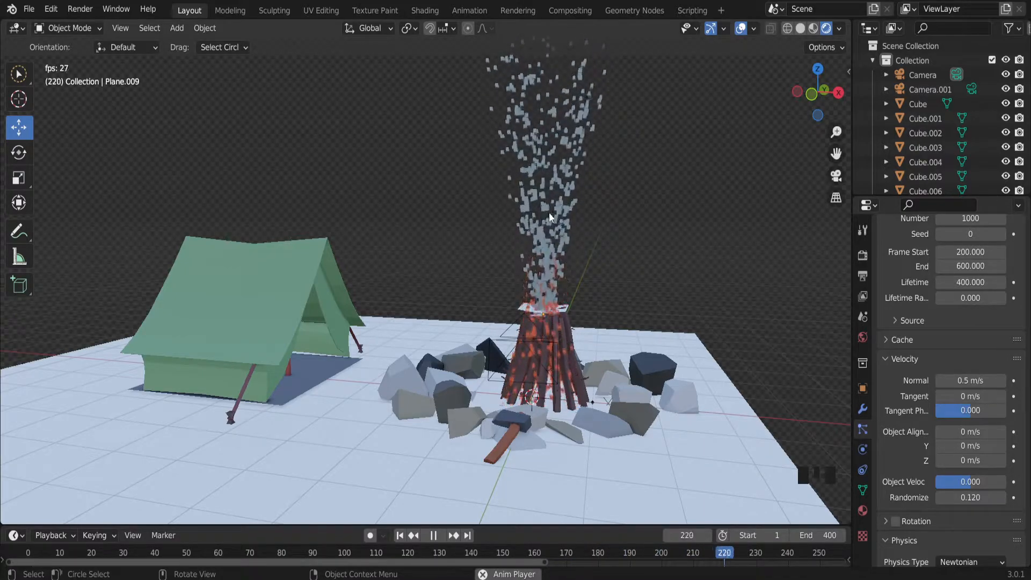
pyautogui.moveTo(589, 241); pyautogui.dragTo(575, 235, button='middle')
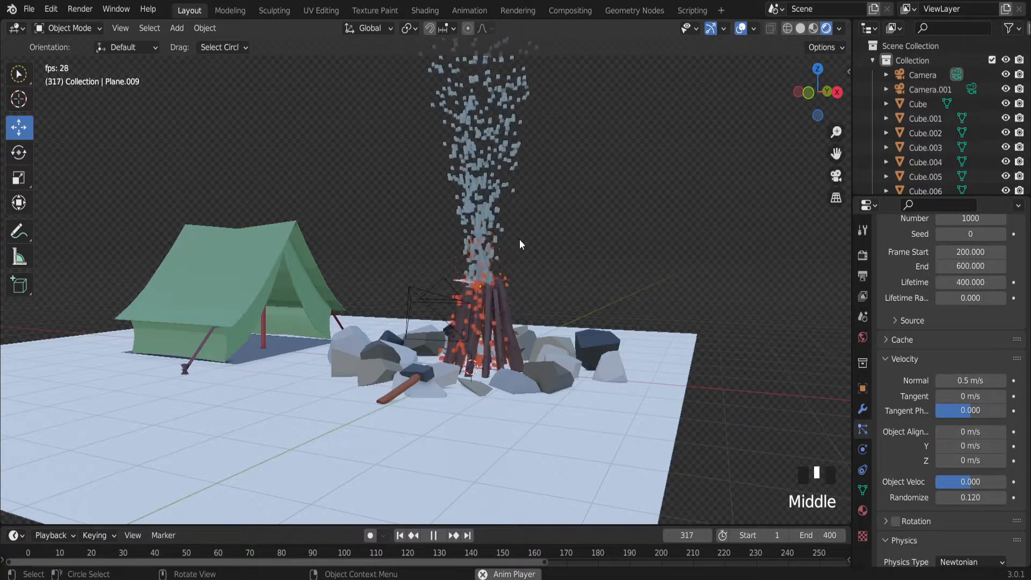
pyautogui.moveTo(519, 240); pyautogui.dragTo(529, 245, button='middle')
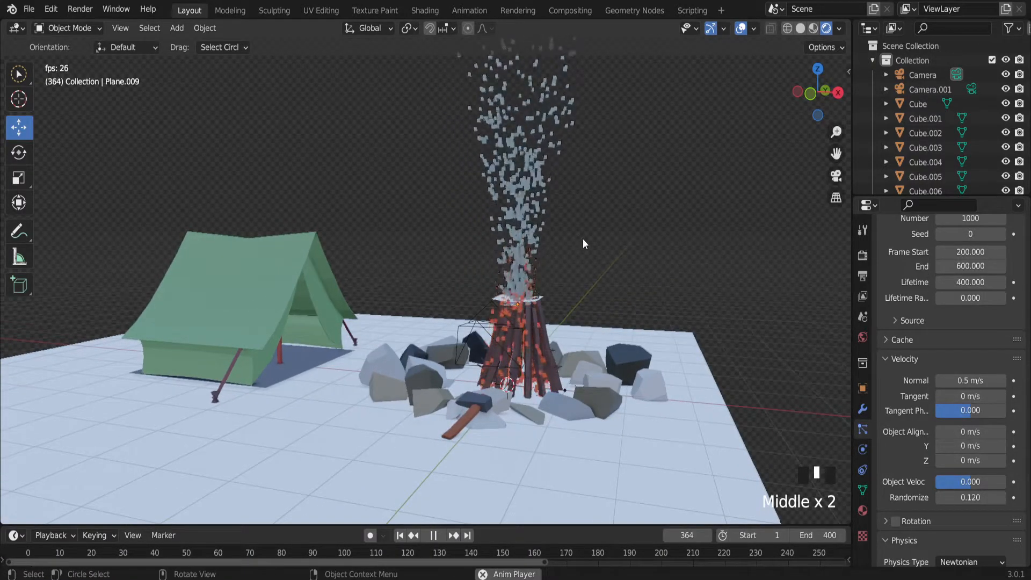